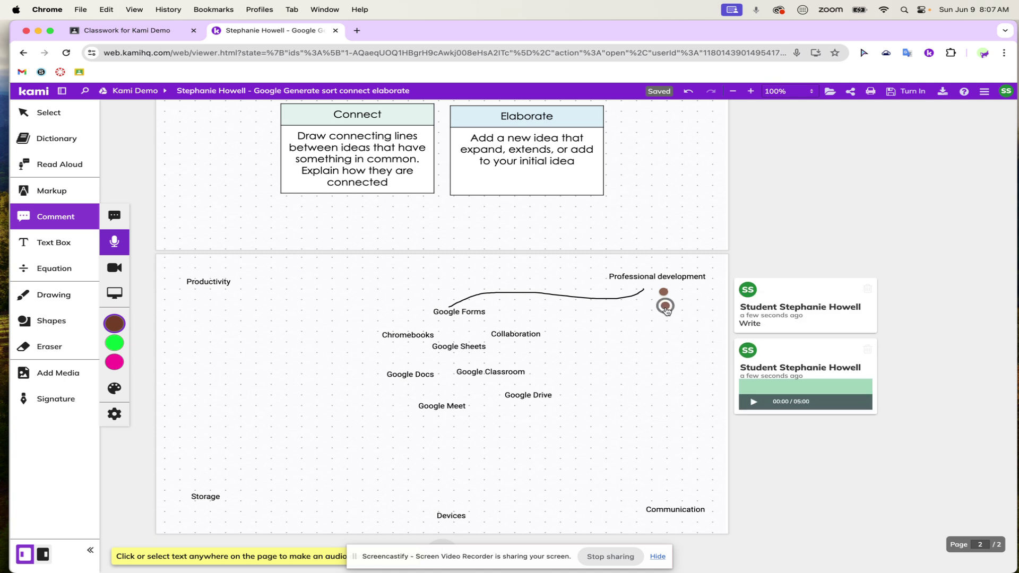
Save the 4-second audio comment and move the Collaboration label to the page's left side
click(755, 403)
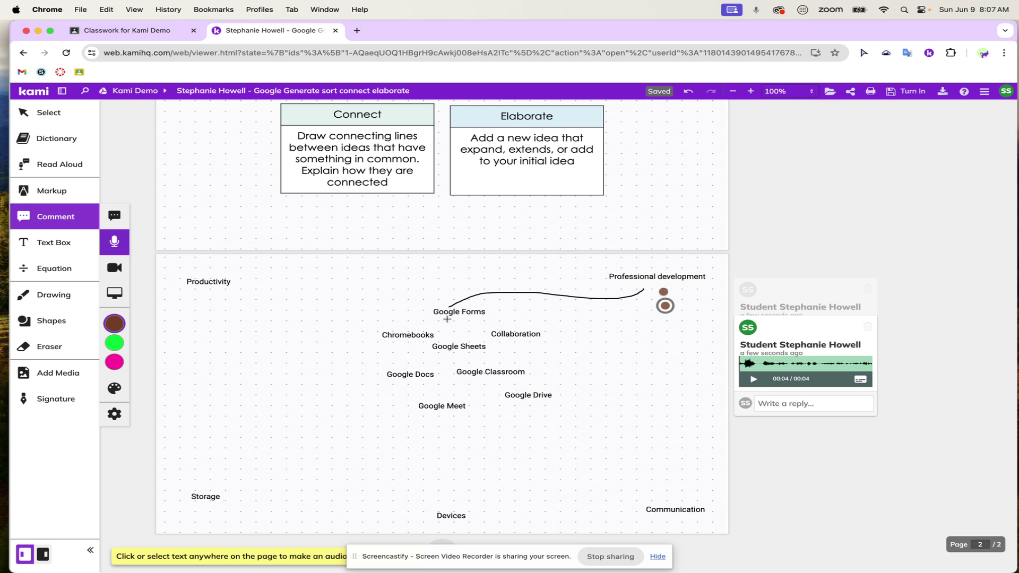
click(44, 112)
click(529, 343)
drag(526, 328, 224, 365)
Draw an arrow from Google Docs to Collaboration and place a written comment beside it
click(51, 295)
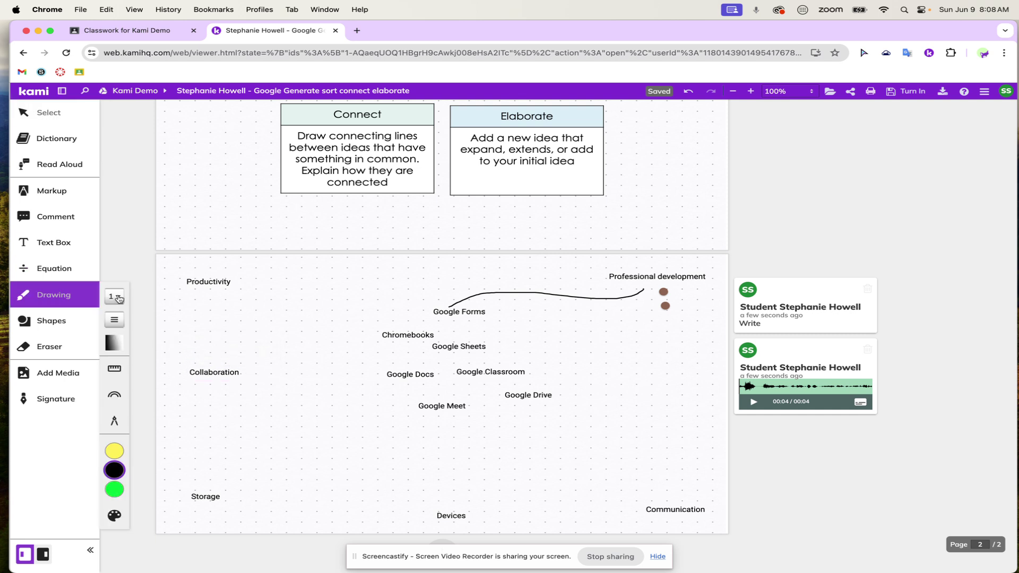
mouse_move(409, 390)
mouse_down()
mouse_move(297, 405)
mouse_move(221, 386)
mouse_move(229, 392)
mouse_move(218, 394)
mouse_up()
click(68, 215)
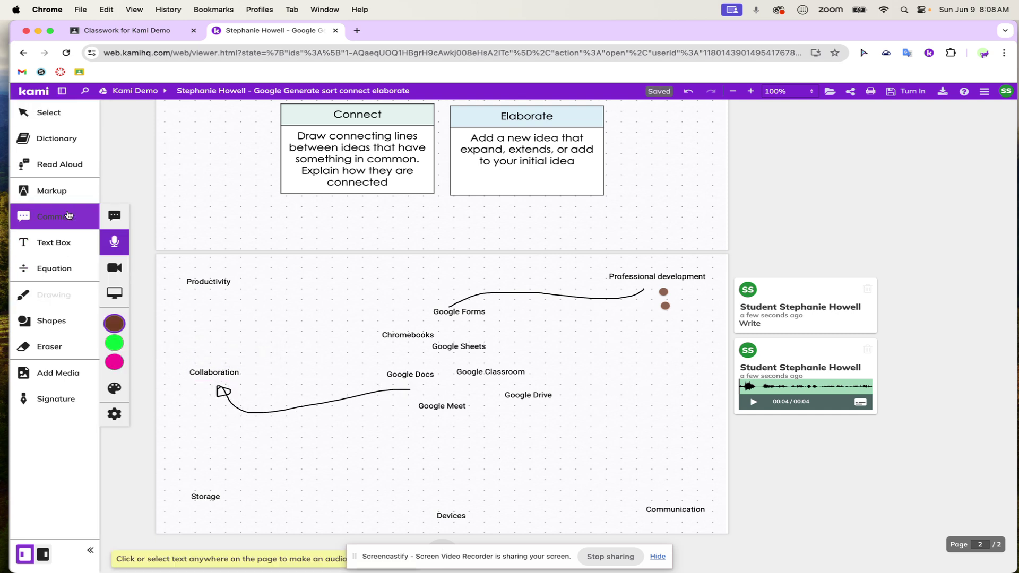
click(114, 216)
click(207, 355)
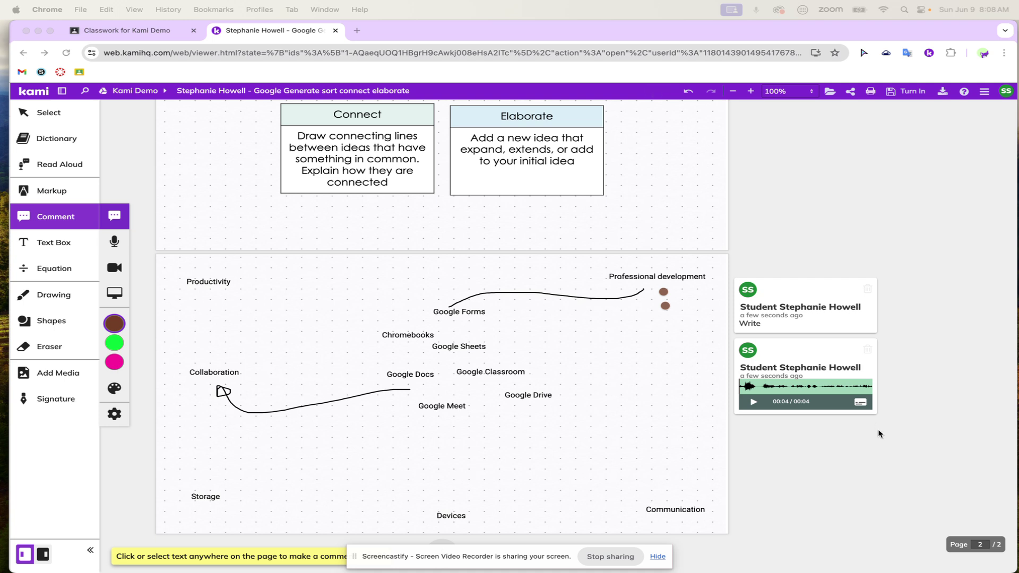
Post a comment at the Collaboration arrow calling Google Classroom the central hub, then draw a line from Google Classroom
click(787, 327)
click(769, 344)
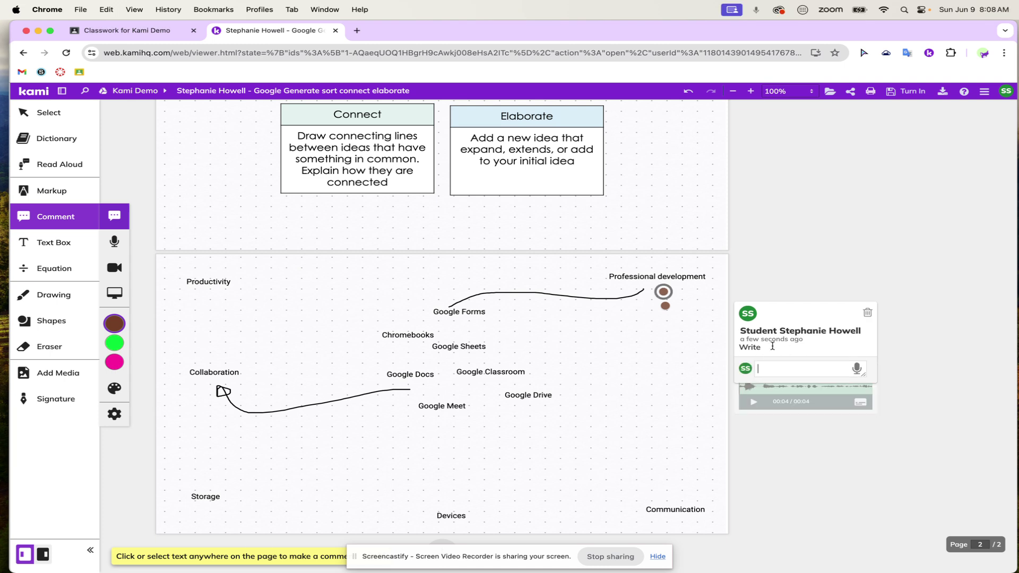
click(234, 387)
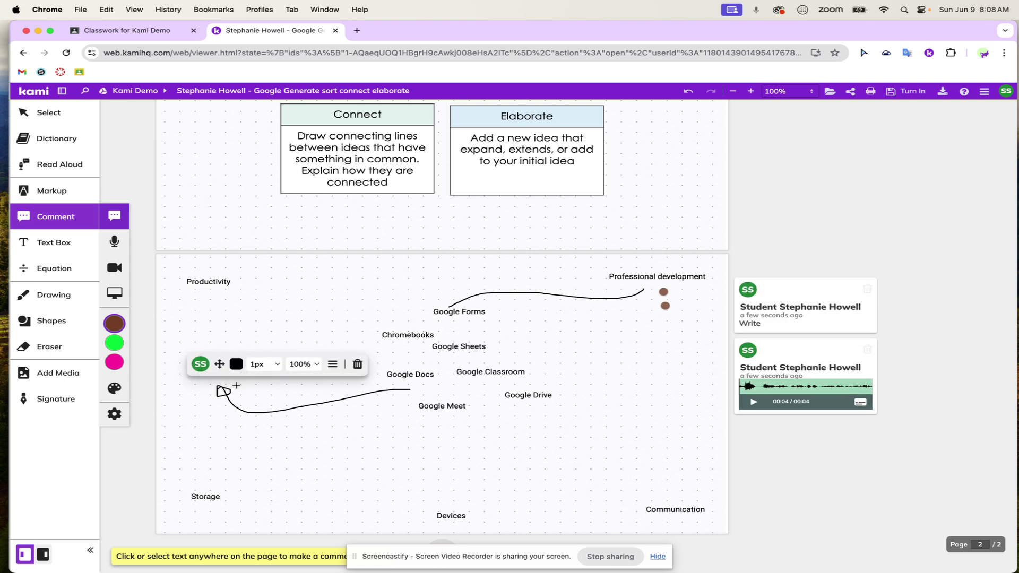
text(Google Classroom acts as the central hub within Google Workspace for Education, integrating various tools like Docs, Sheets, and Slides.)
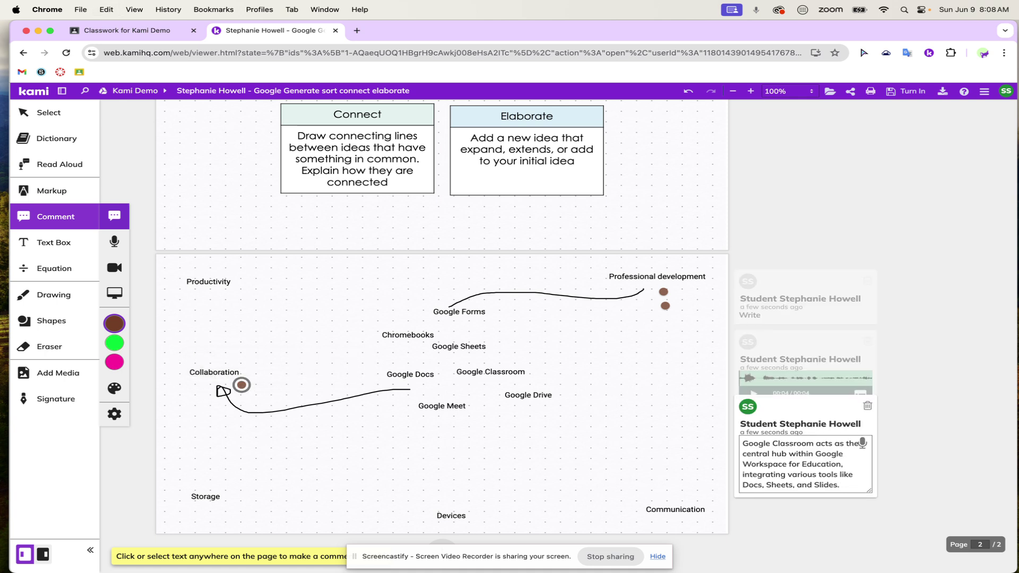
key(Return)
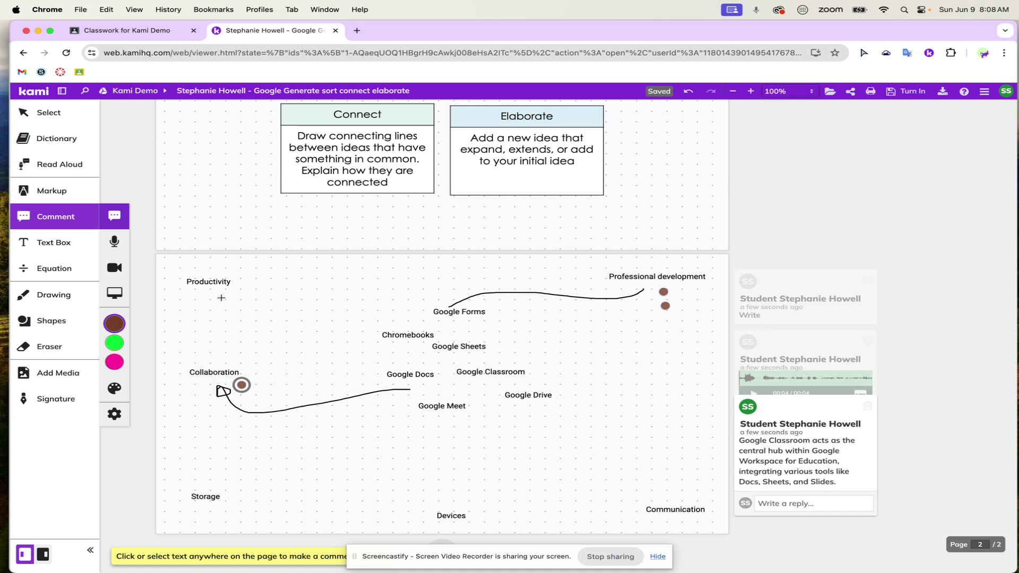
click(59, 295)
drag(493, 377, 353, 395)
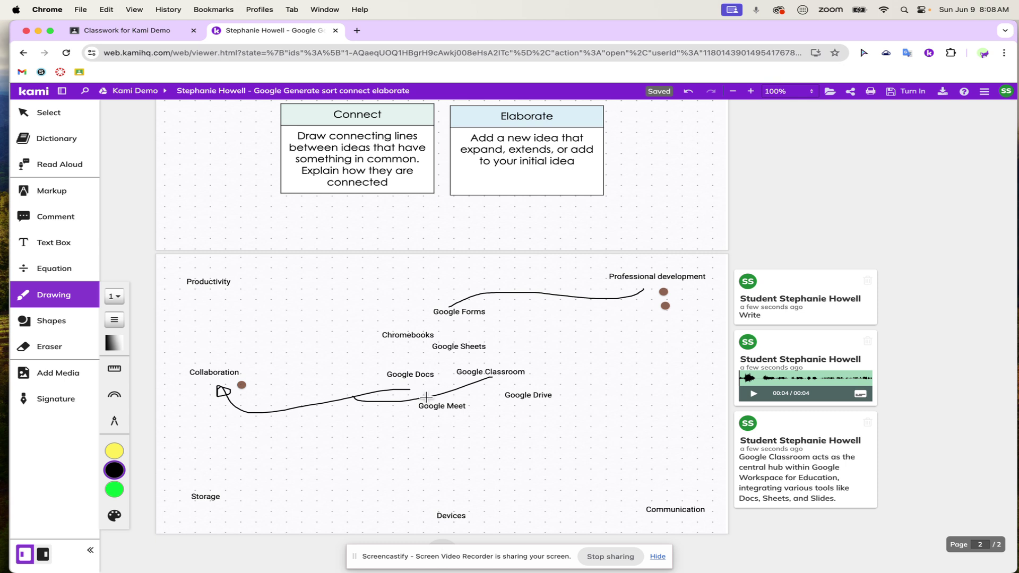
Draw a curve from Google Sheets into the Collaboration line, leaving the colour palette unchanged
mouse_move(455, 356)
mouse_down()
mouse_move(351, 372)
mouse_move(329, 402)
mouse_move(407, 400)
mouse_up()
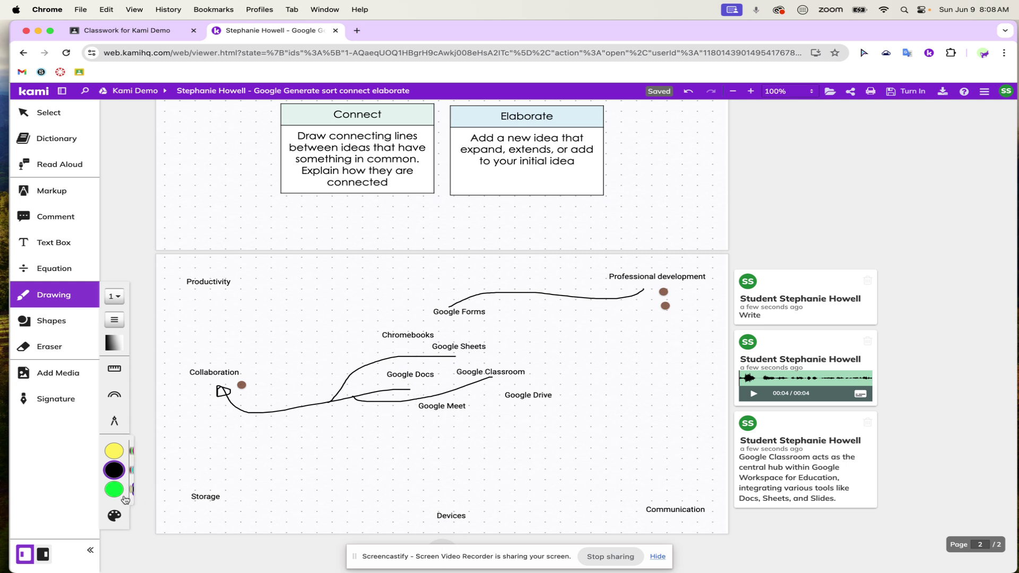
click(114, 515)
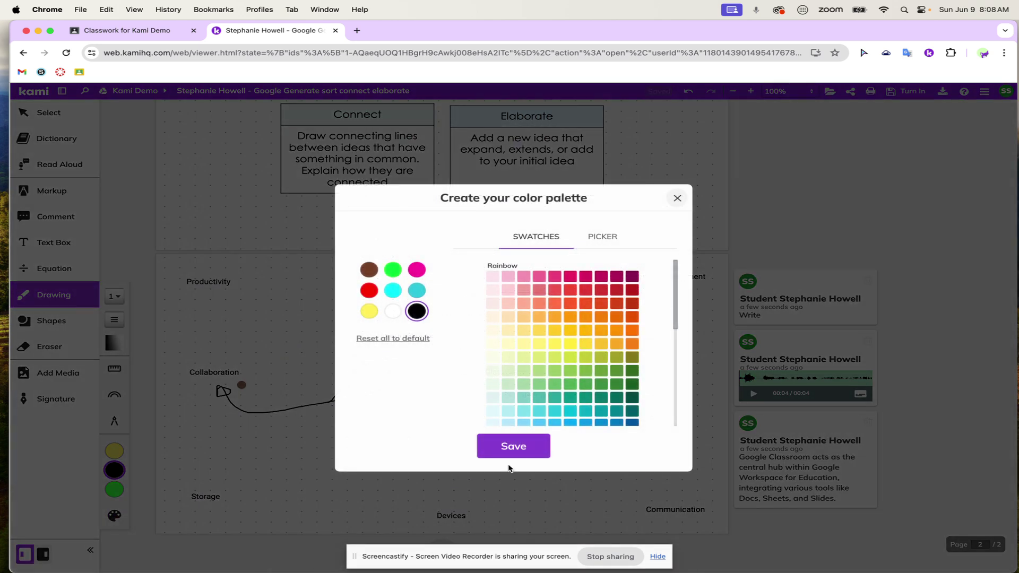
click(684, 198)
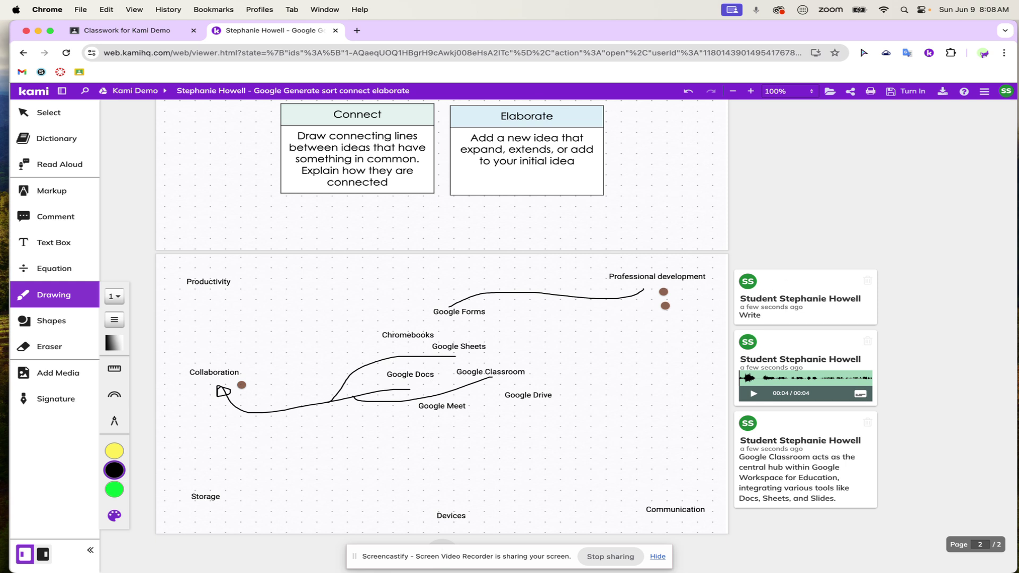
Scroll through both pages of the mind map and pick the Text Comment tool
scroll(507, 360, up, 3)
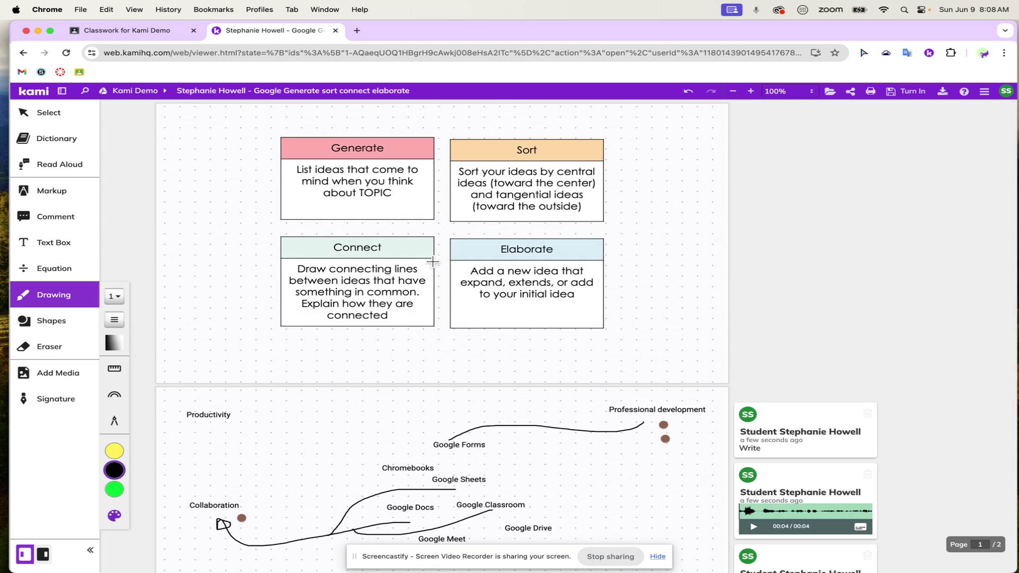
scroll(544, 348, down, 2)
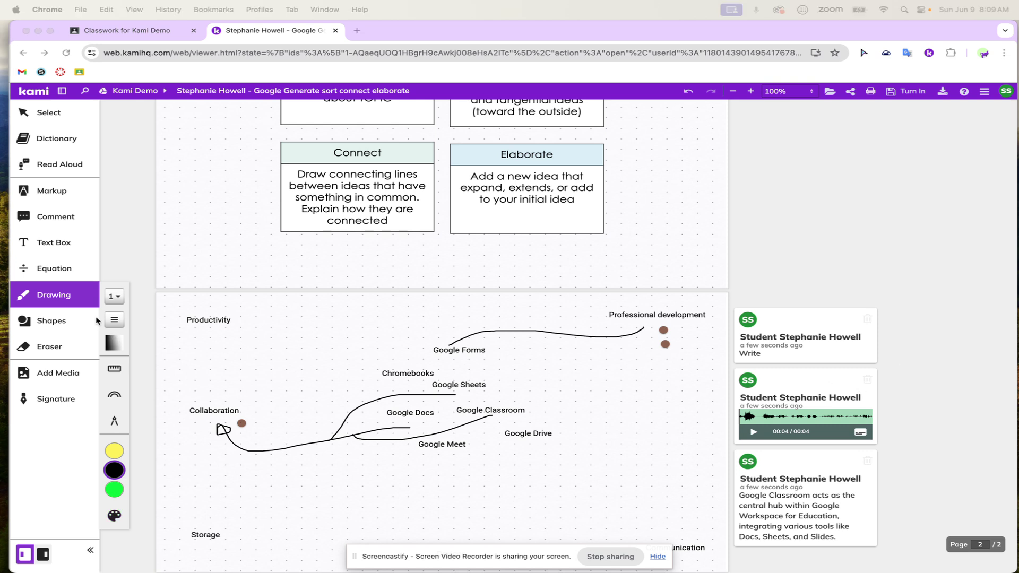
click(51, 217)
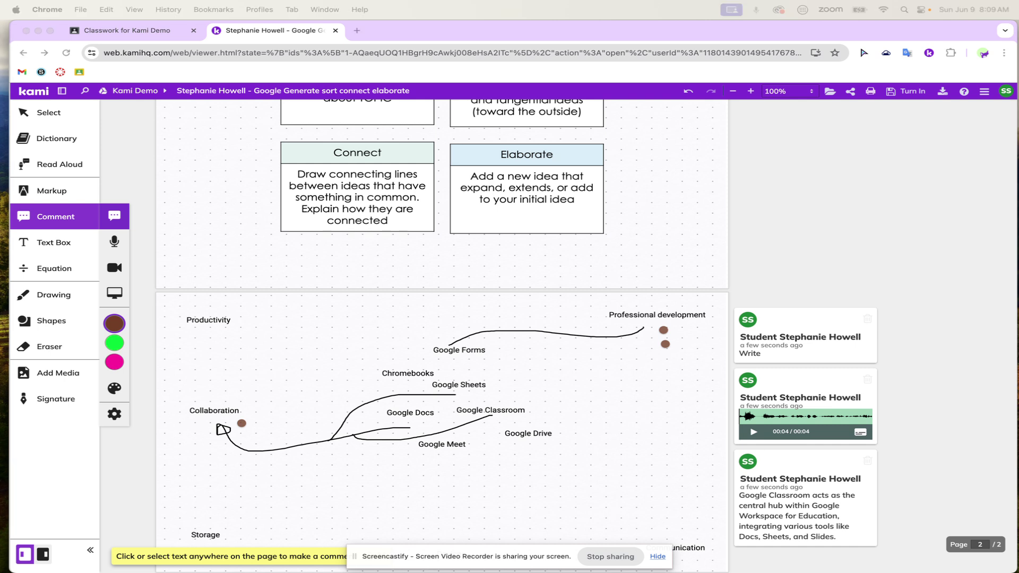
scroll(198, 374, down, 2)
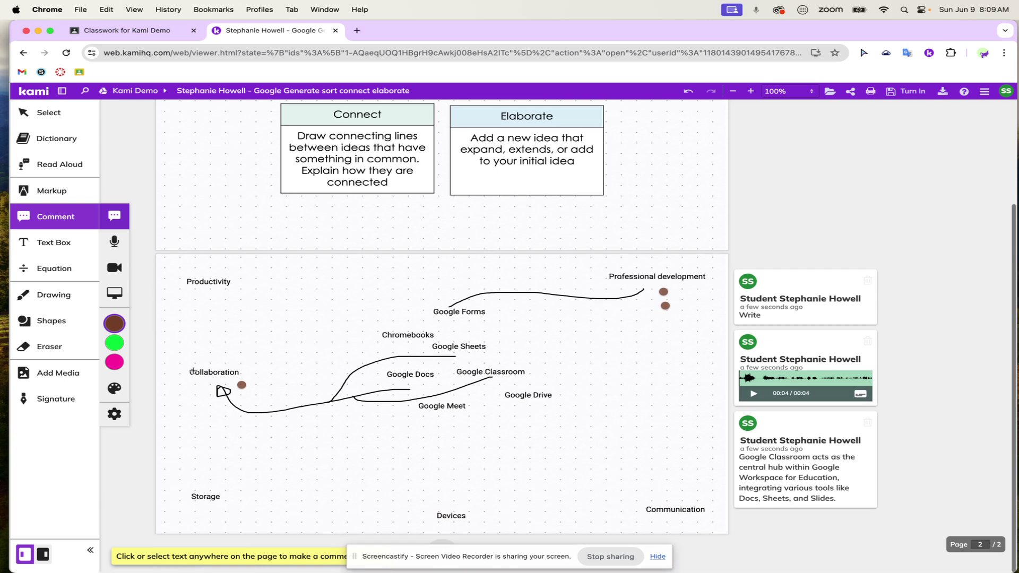
Reopen the Google Classroom comment at Collaboration, review it, and switch to the Kami Demo Classwork window
click(194, 355)
click(242, 385)
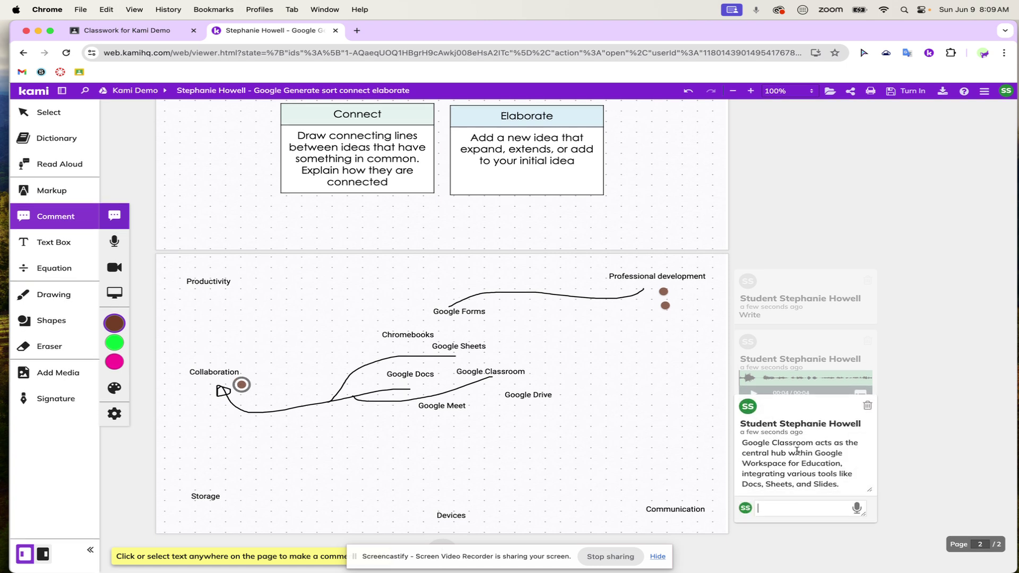
scroll(770, 464, down, 2)
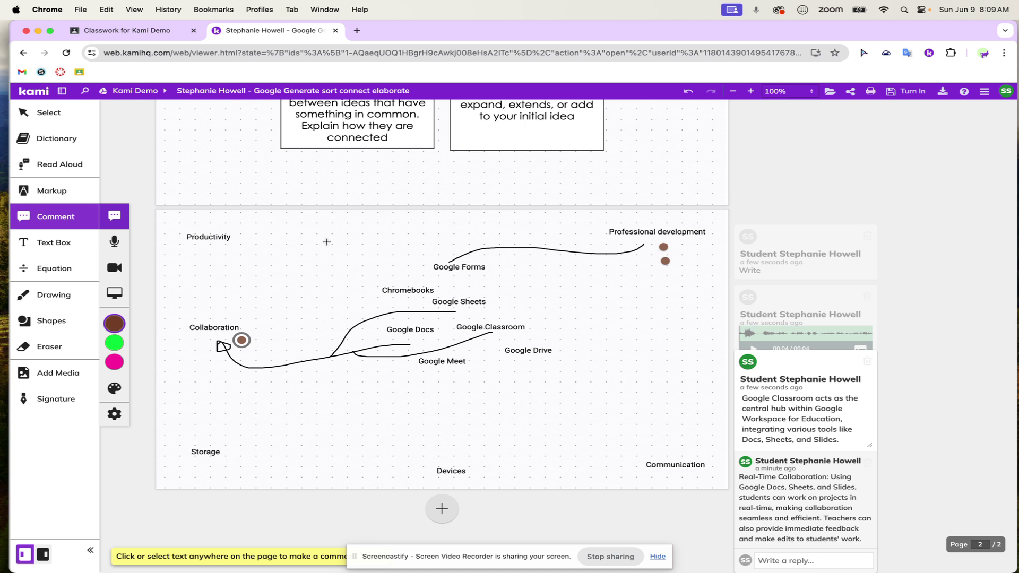
scroll(308, 228, up, 3)
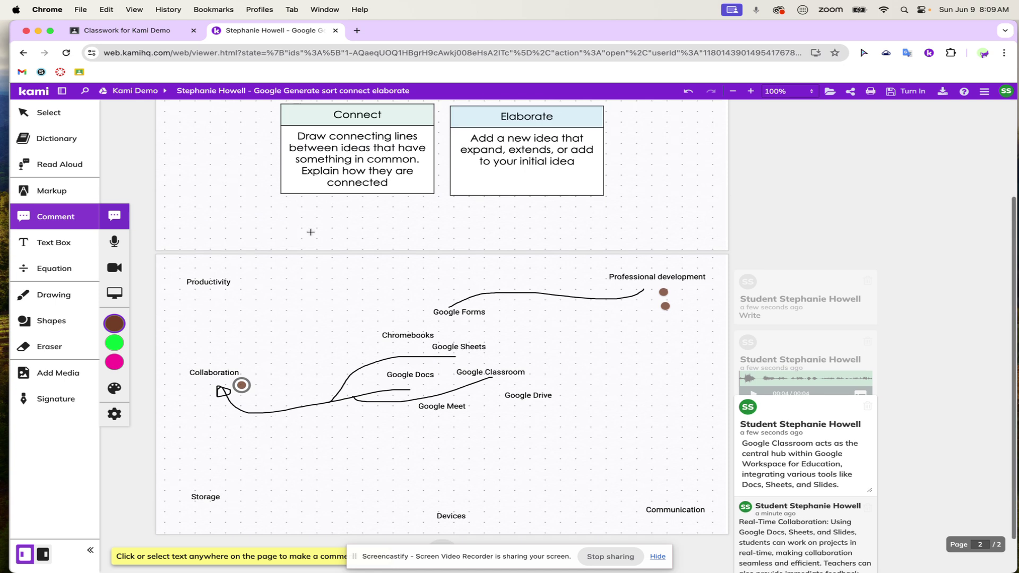
double_click(426, 31)
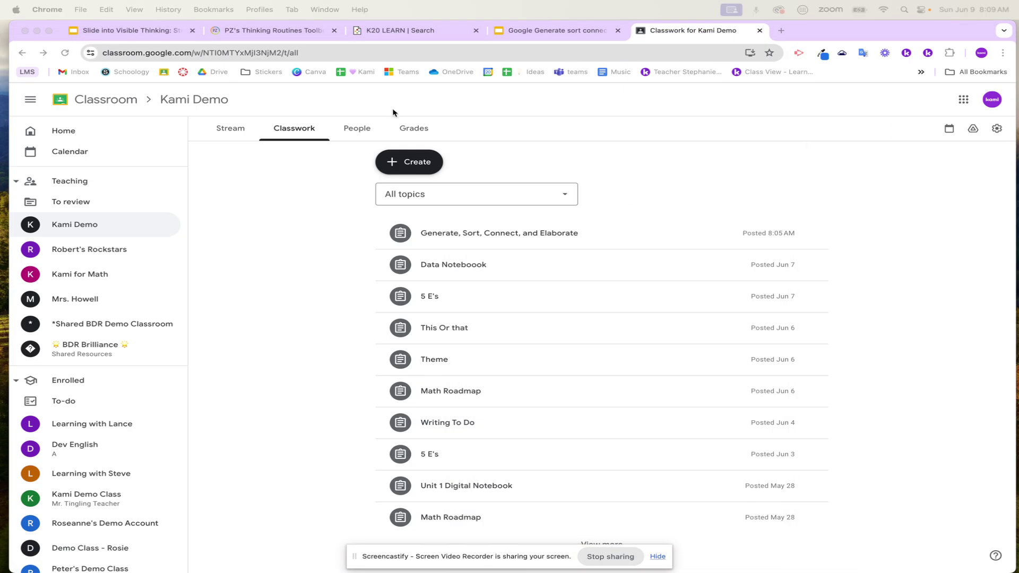
Advance the Slide into Visible Thinking deck to the Class View slide, then return to Kami Demo Classwork
click(534, 39)
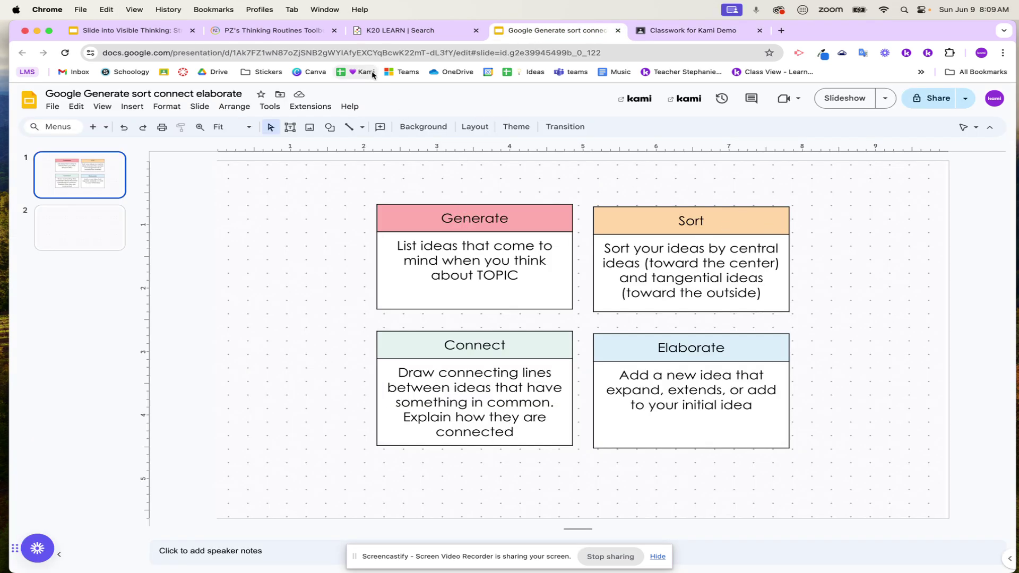
click(126, 36)
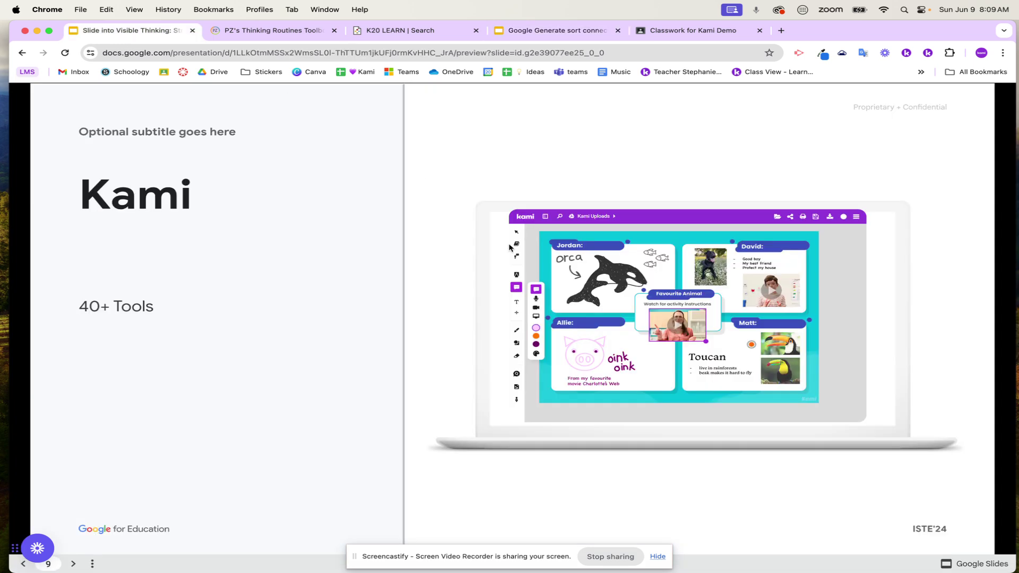
key(Right)
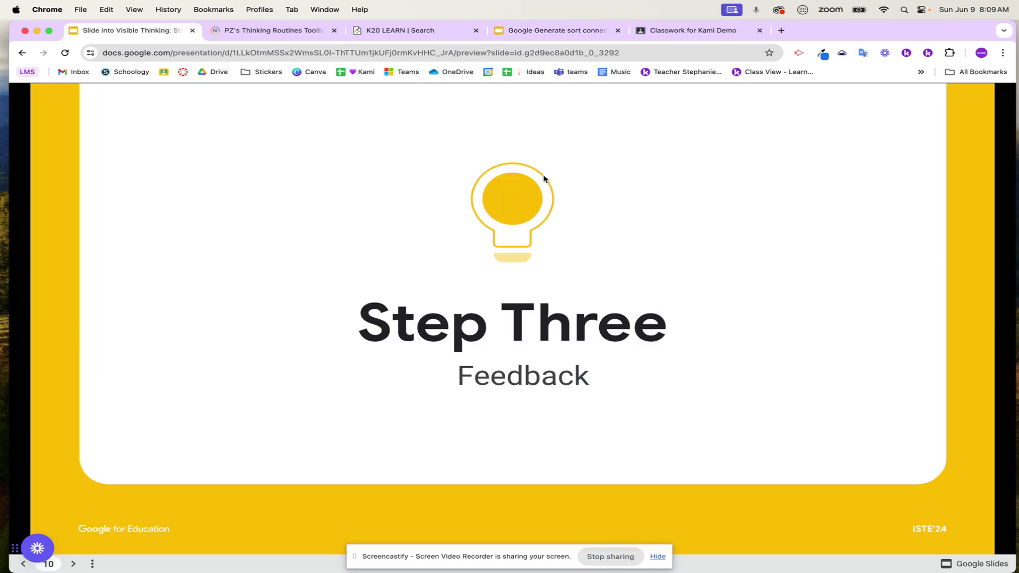
key(Right)
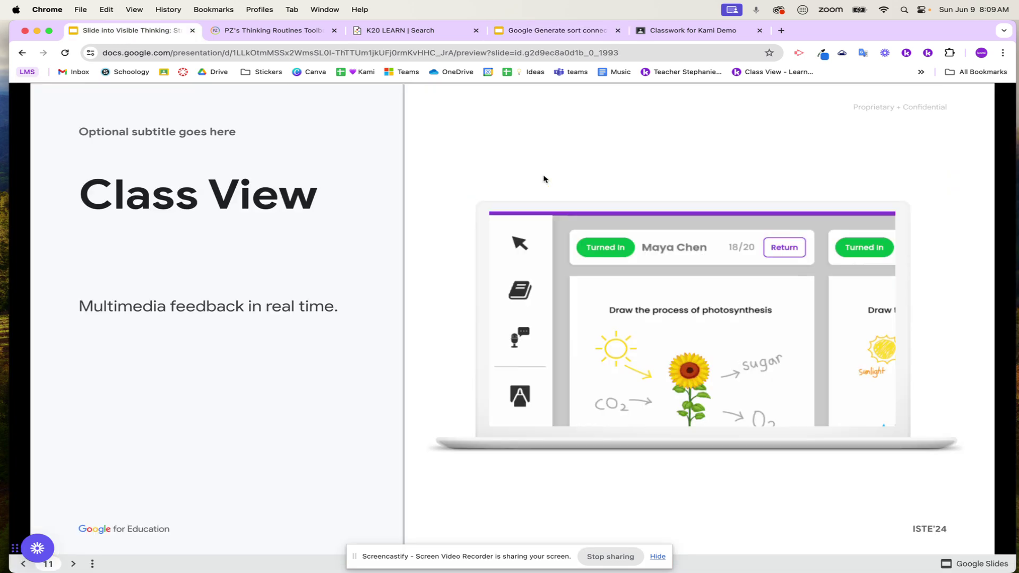
click(672, 34)
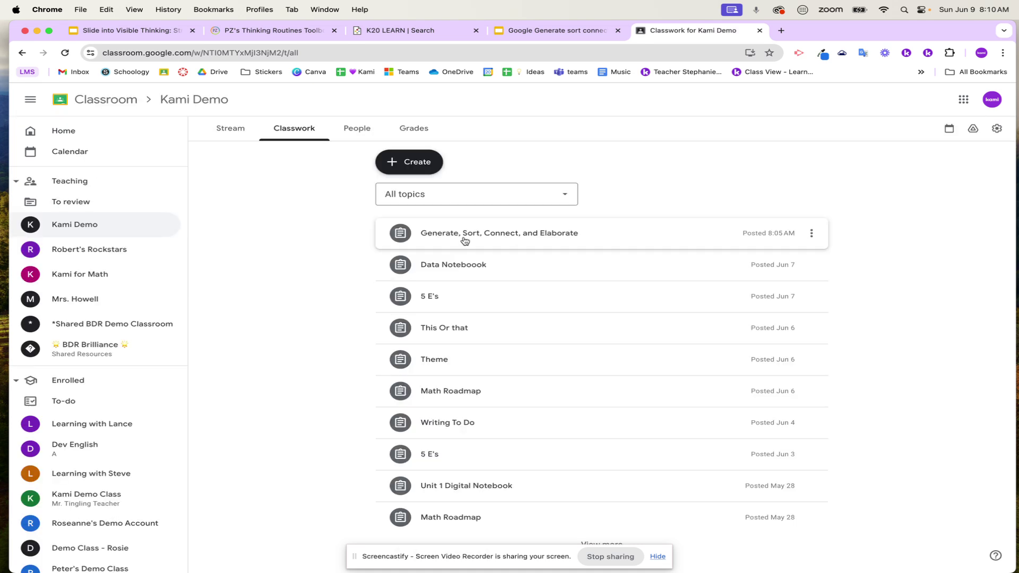
Expand the Generate, Sort, Connect, and Elaborate assignment and launch it in Kami Class View
click(463, 241)
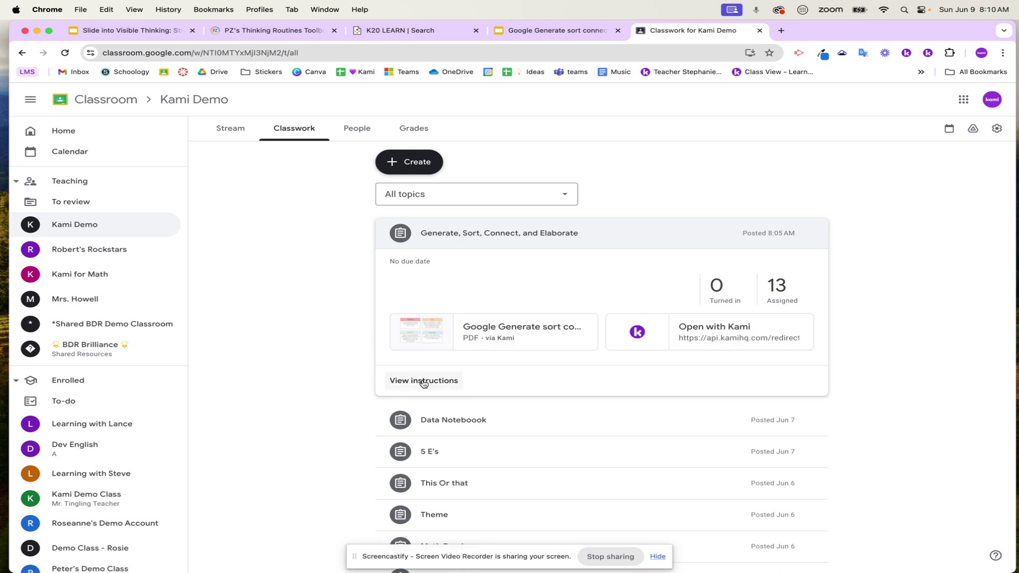
click(423, 382)
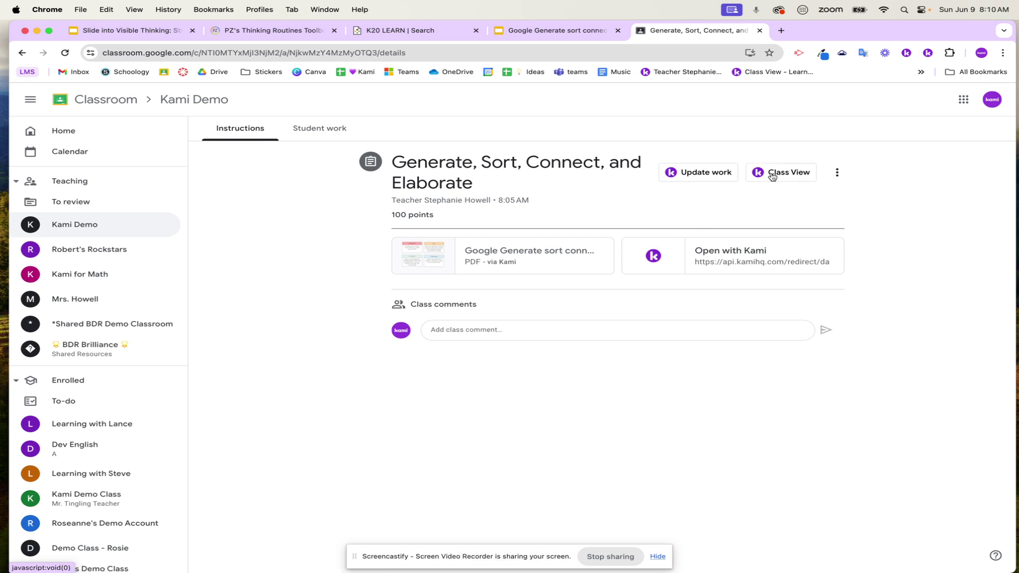
click(772, 175)
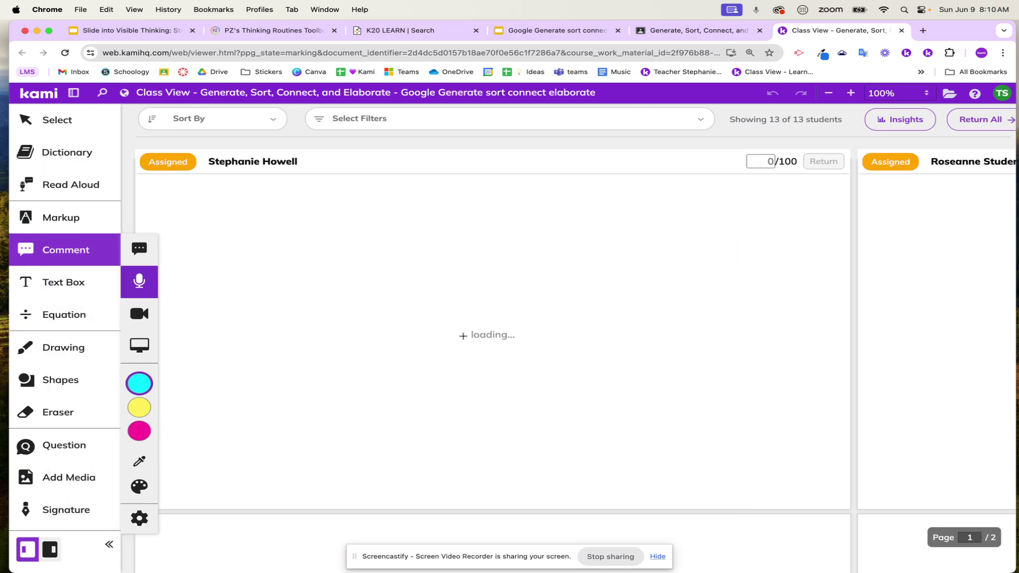
Scroll down to page 2 and across the 13 students' submission panes
scroll(511, 391, down, 3)
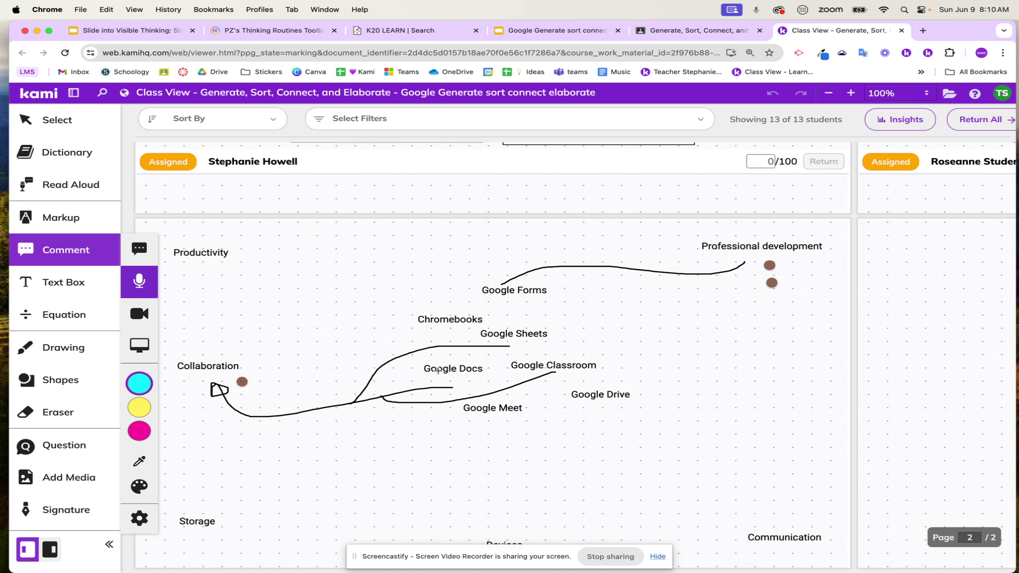
scroll(438, 371, right, 10)
scroll(437, 370, right, 15)
scroll(438, 371, right, 15)
Close the Signatures window and place a purple heart sticker to the right of the mind map
scroll(437, 370, left, 20)
click(79, 507)
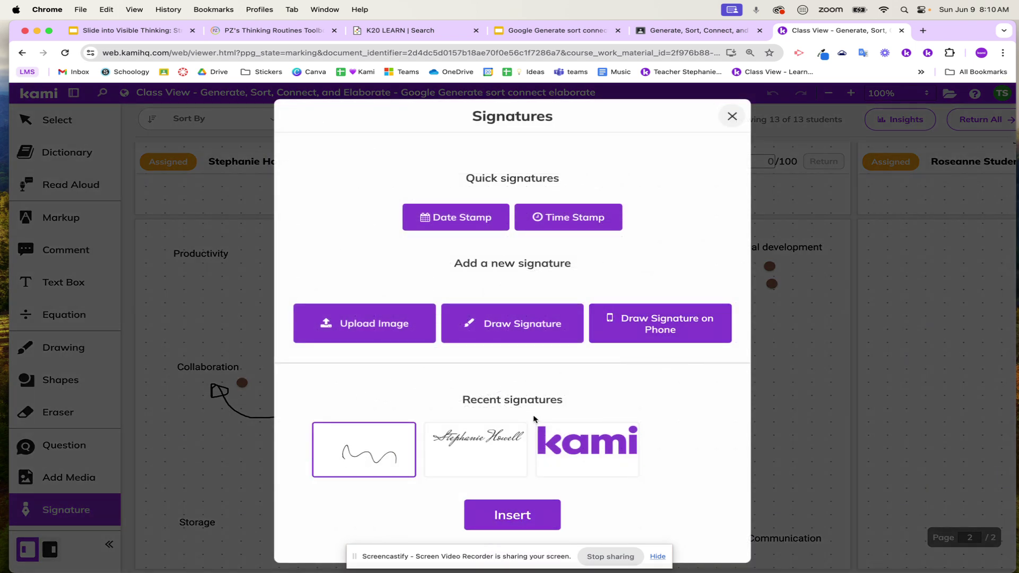
click(732, 117)
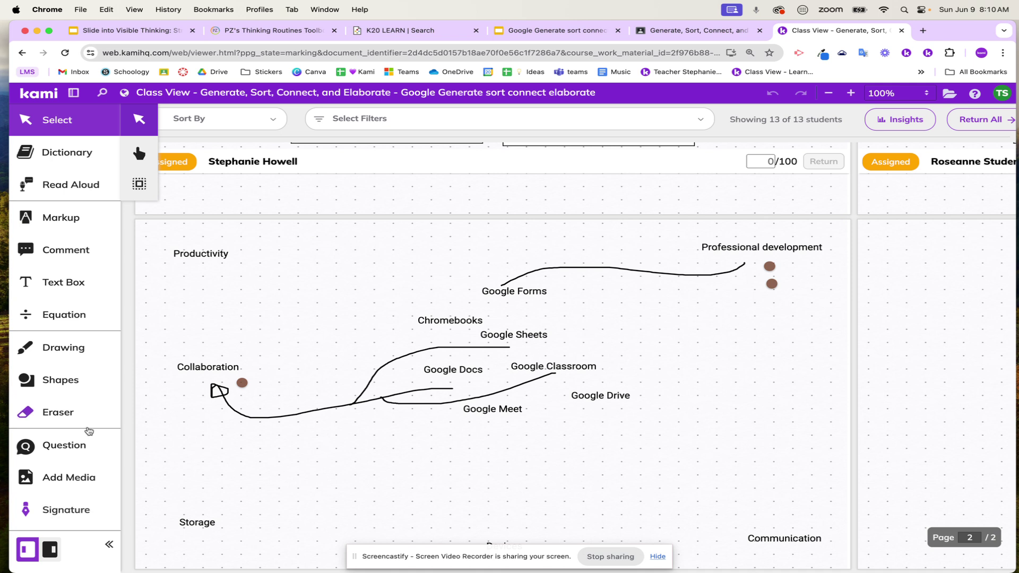
click(75, 488)
click(139, 547)
click(295, 413)
click(762, 388)
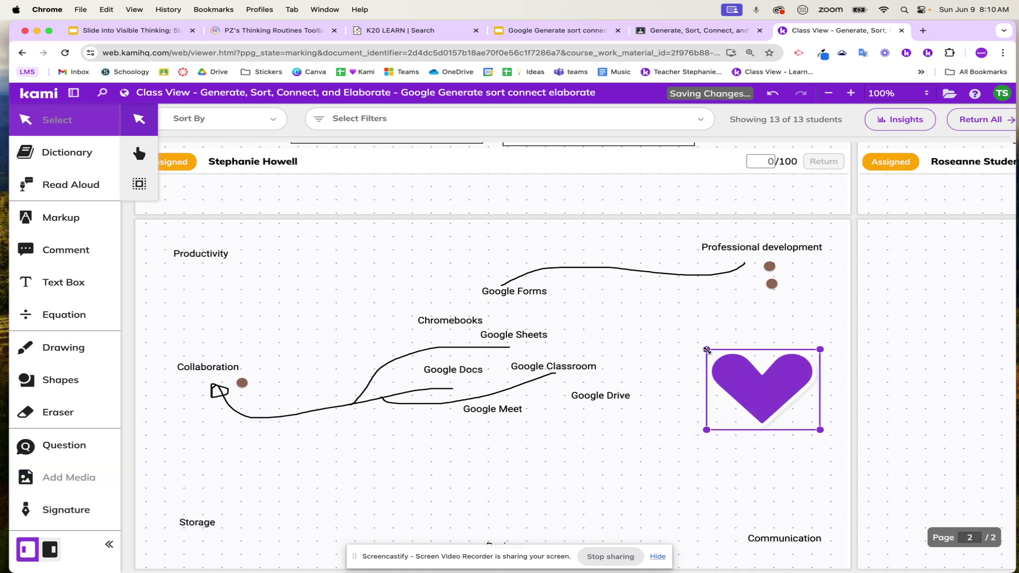
Add a 'Great idea!' text box above Collaboration and choose the Voice comment type
click(90, 379)
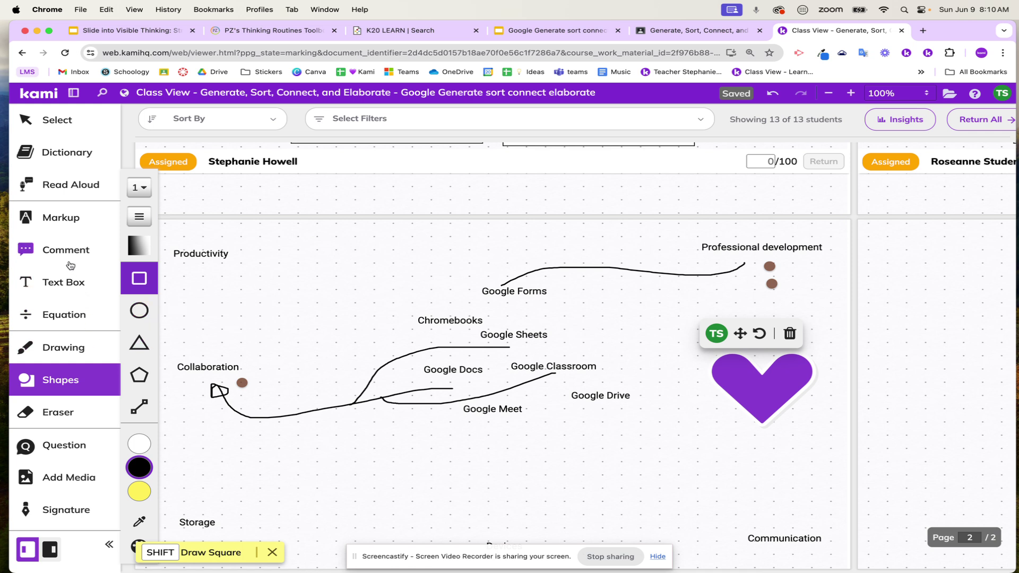
click(52, 285)
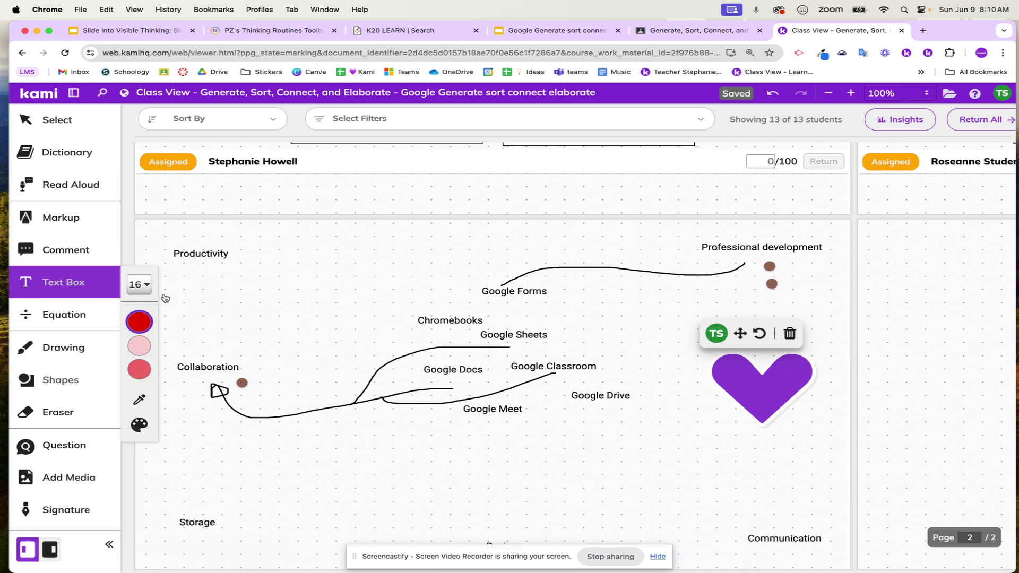
click(253, 319)
text(Great idea!)
click(63, 249)
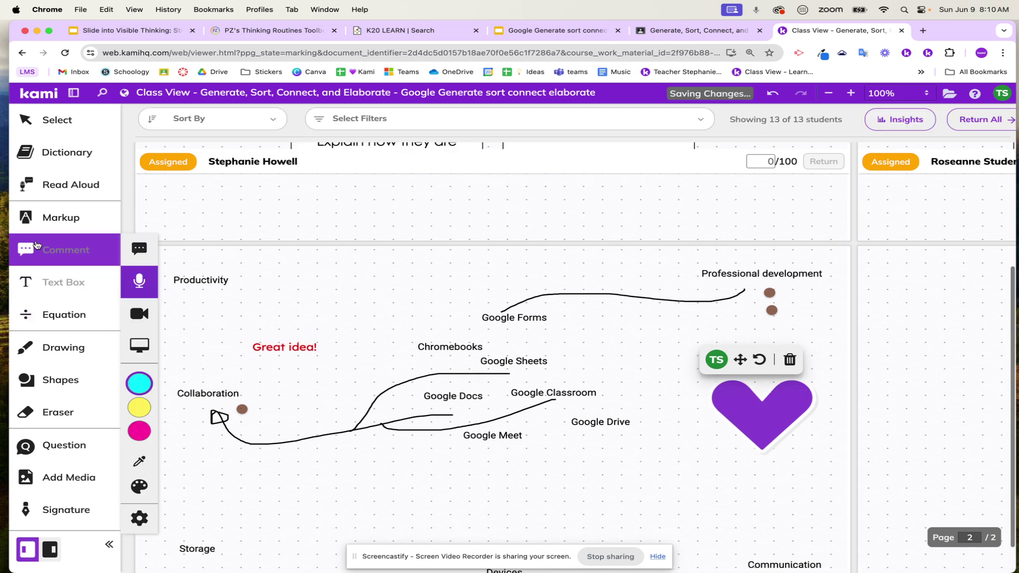
click(140, 281)
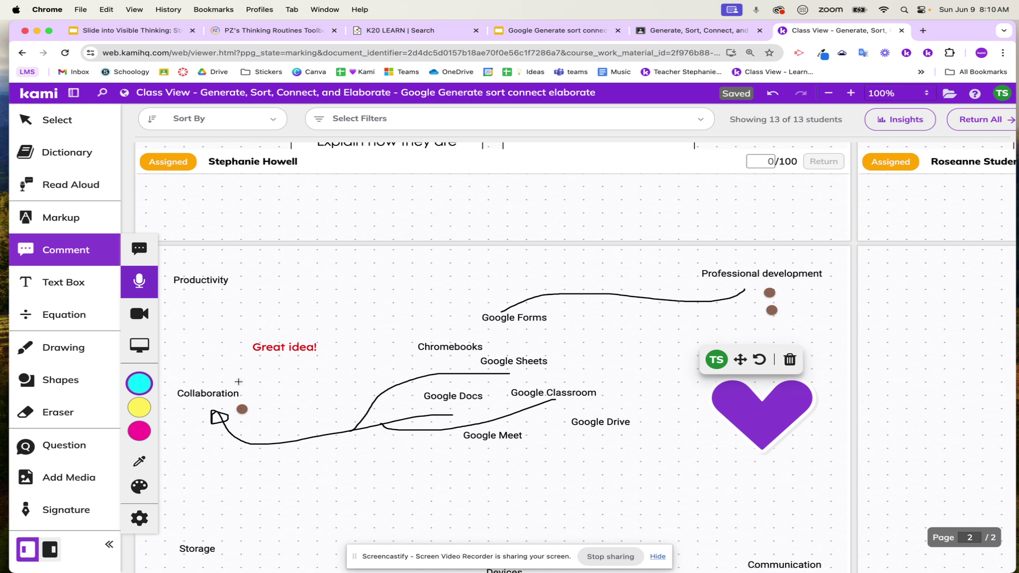
Record a voice comment near Productivity on the mind map and reposition its pin
click(212, 371)
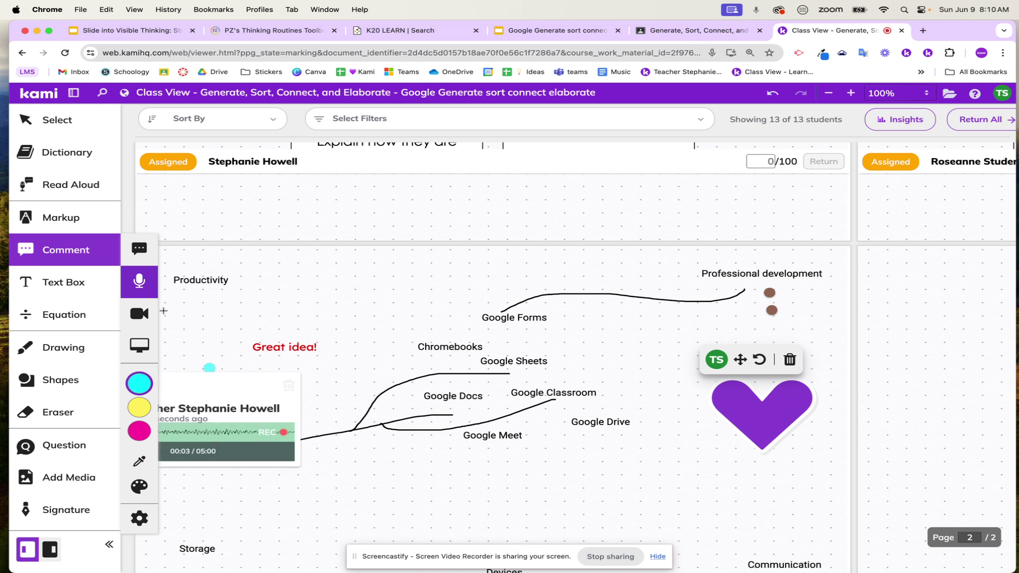
click(80, 118)
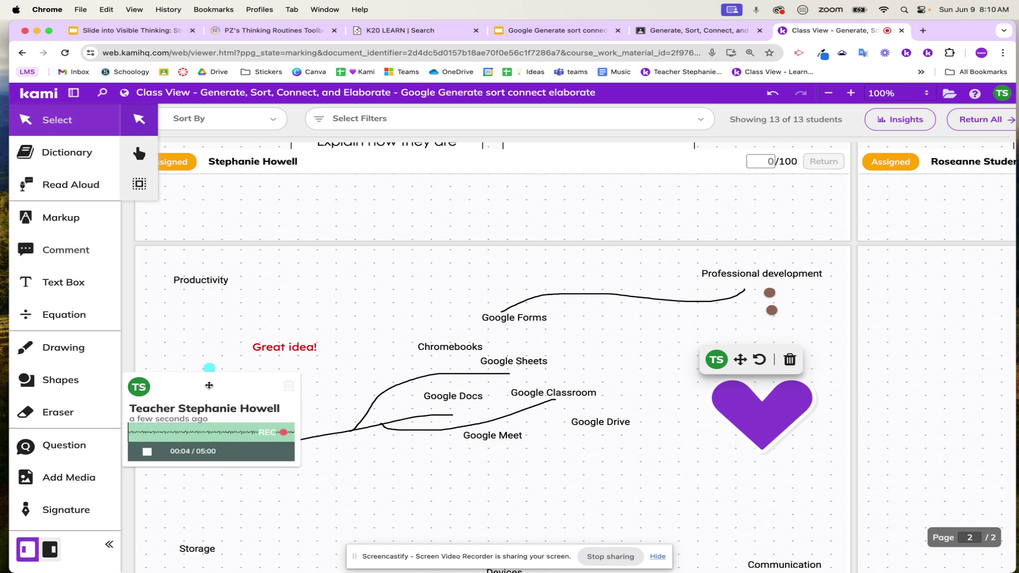
click(150, 454)
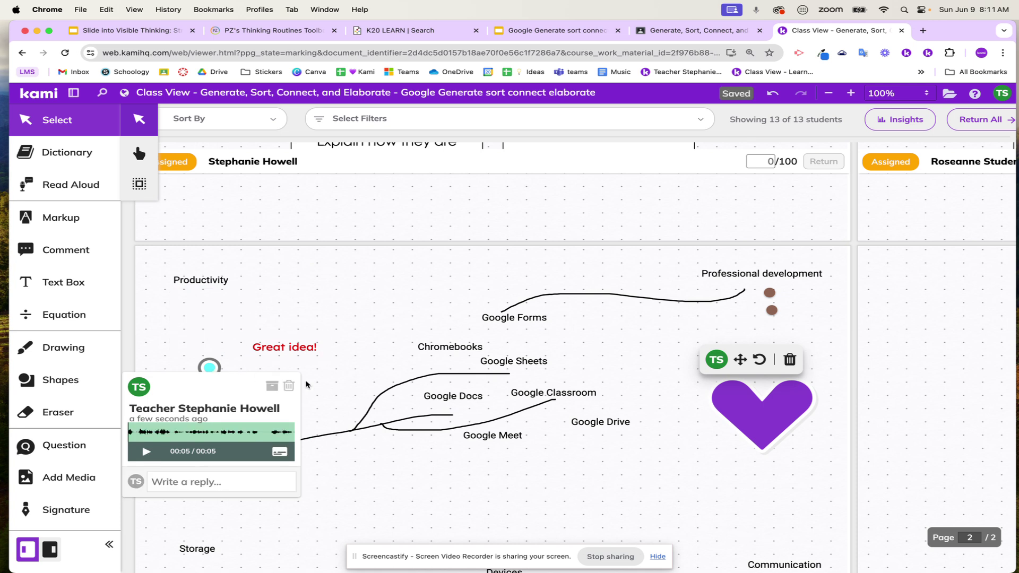
click(314, 357)
click(202, 374)
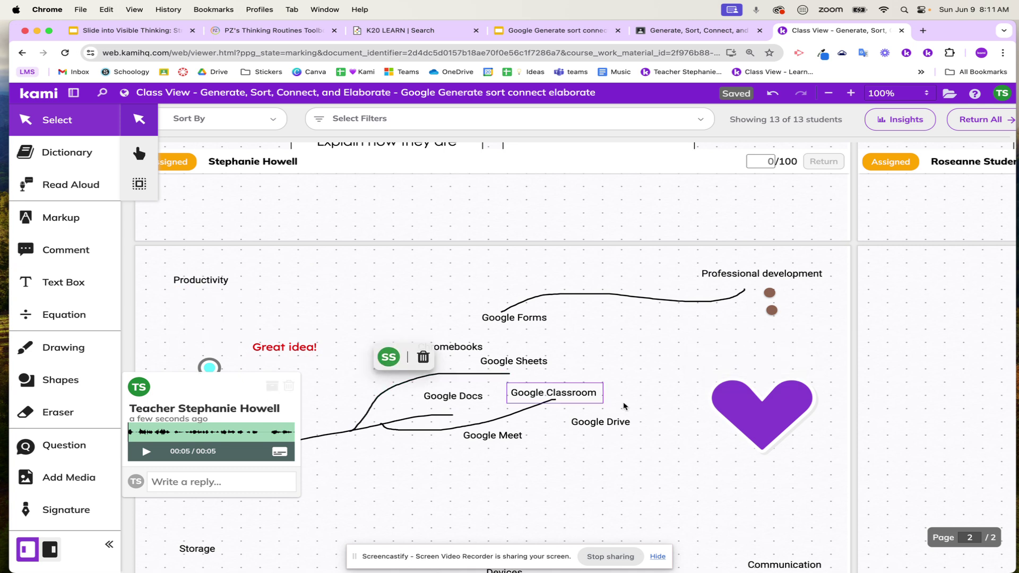
click(372, 406)
scroll(372, 372, down, 1)
drag(209, 338, 309, 257)
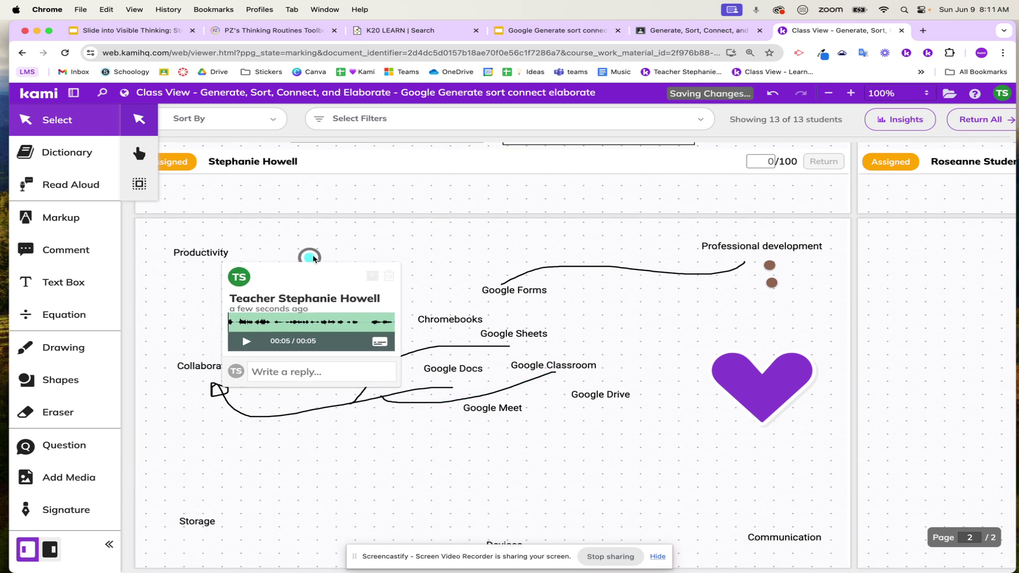
Record a second voice comment on page 1's Generate box, then bring up the student's copy window
click(388, 391)
scroll(389, 391, right, 2)
click(360, 394)
scroll(459, 438, down, 1)
scroll(459, 438, up, 6)
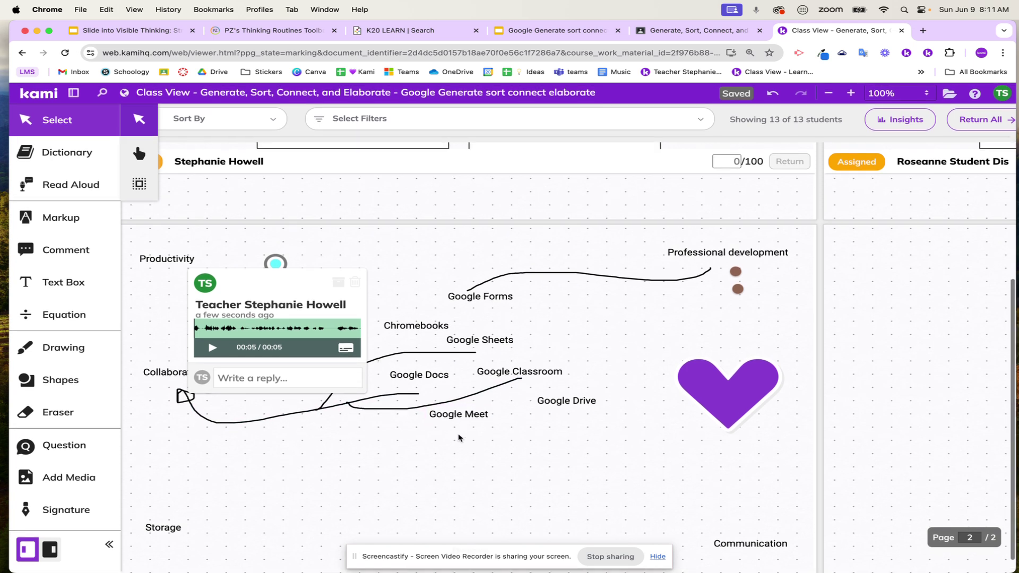
scroll(452, 429, down, 5)
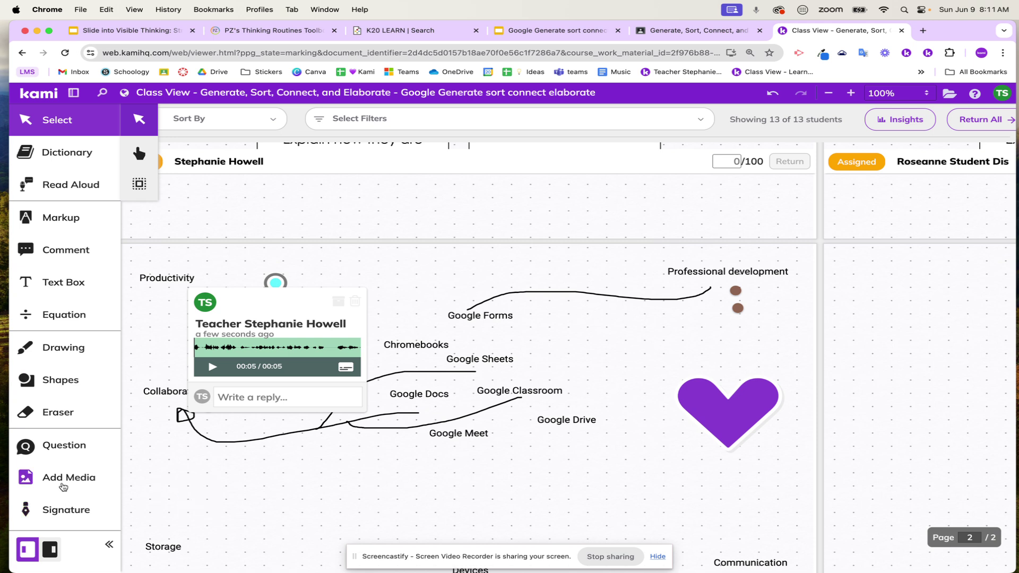
scroll(318, 414, up, 10)
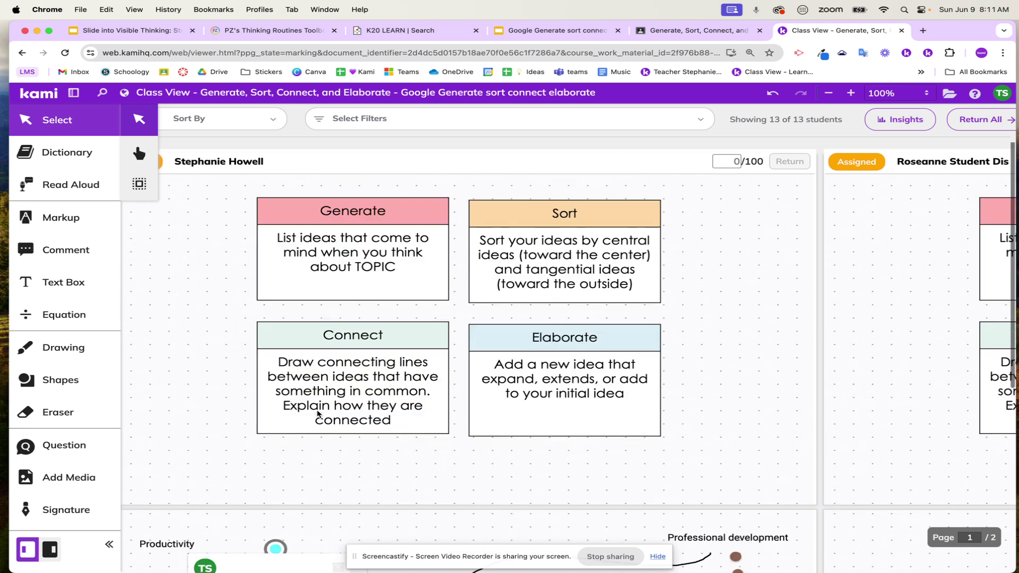
click(90, 253)
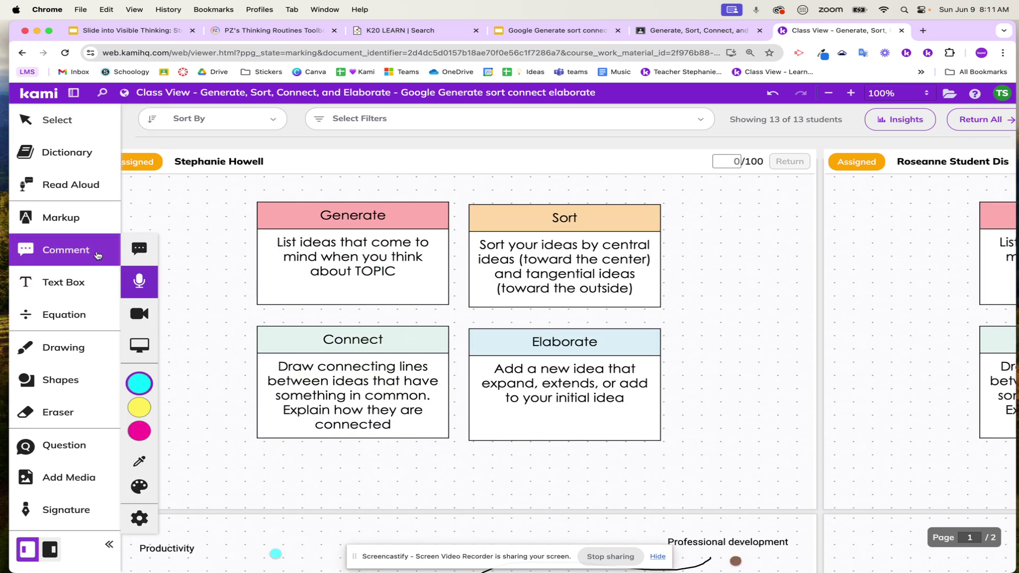
click(266, 221)
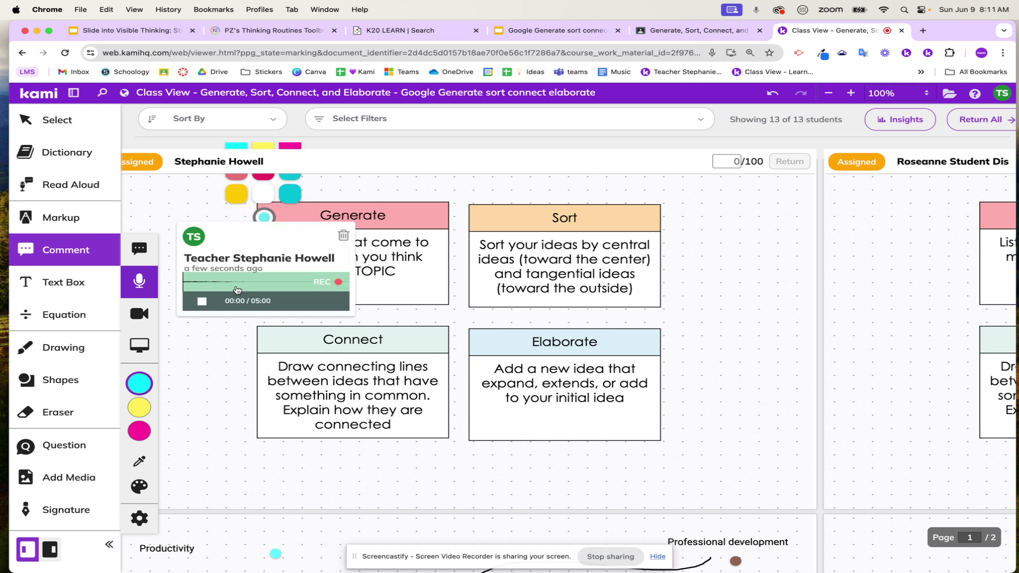
click(202, 303)
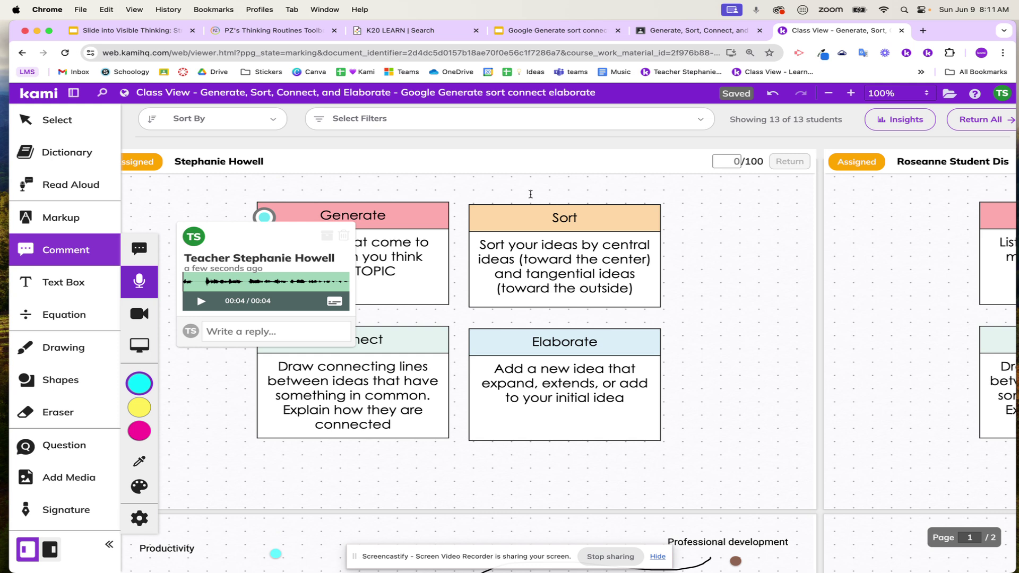
key(super+grave)
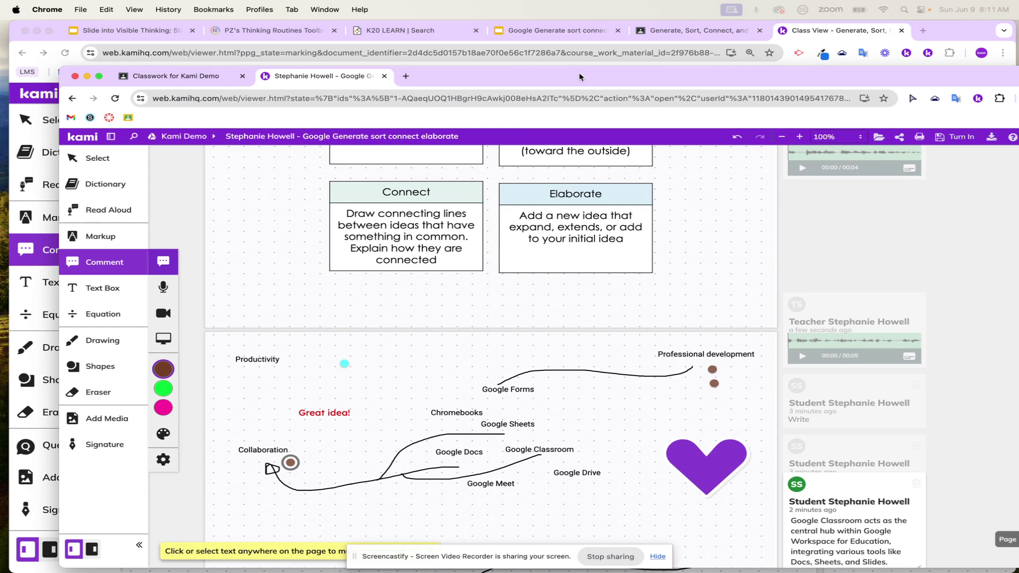
Generate captions for the teacher's voice comment in the student's copy
scroll(614, 190, up, 2)
click(828, 255)
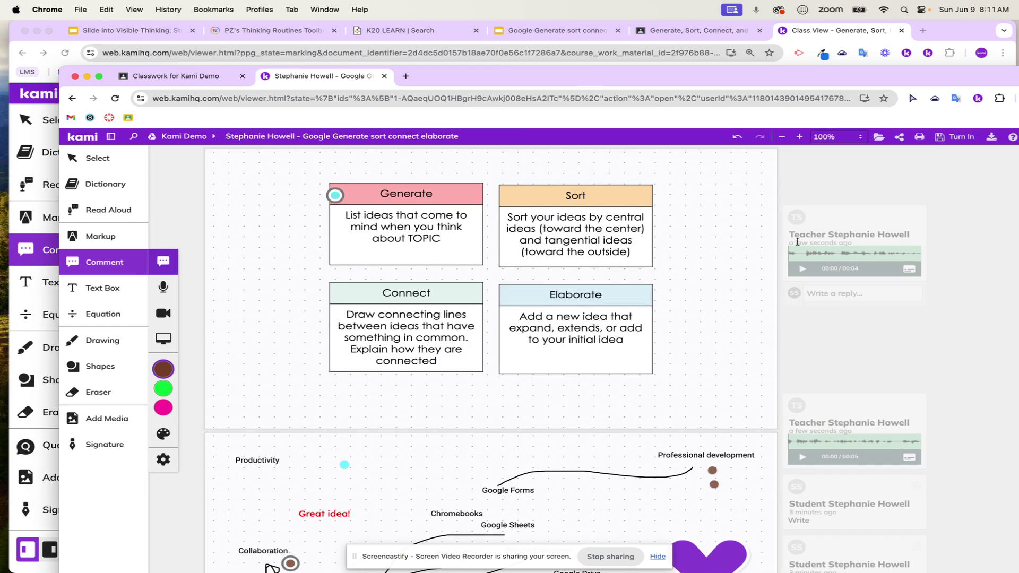
click(909, 270)
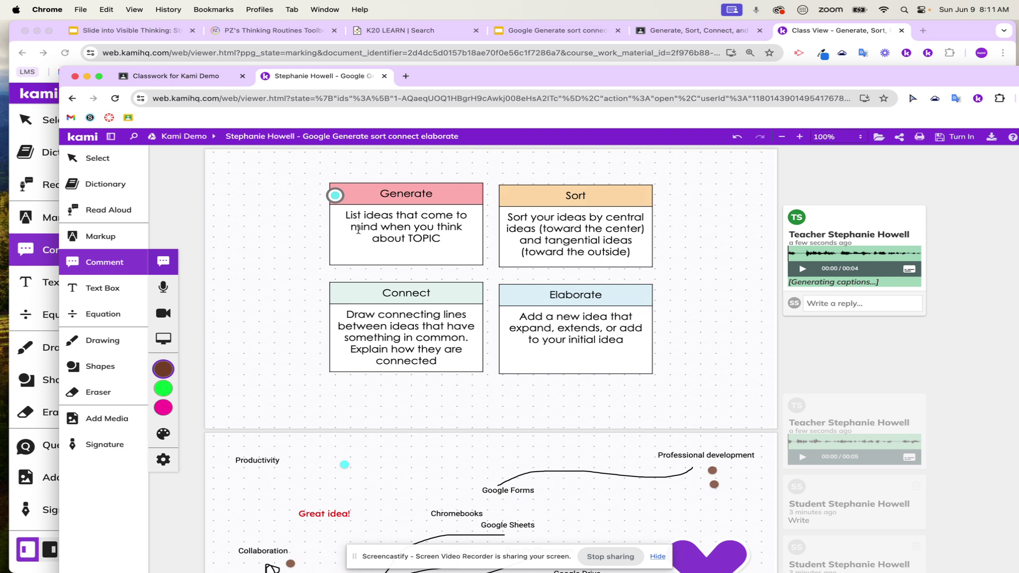
Maximize the student's window, then minimize it to return to Class View
double_click(459, 70)
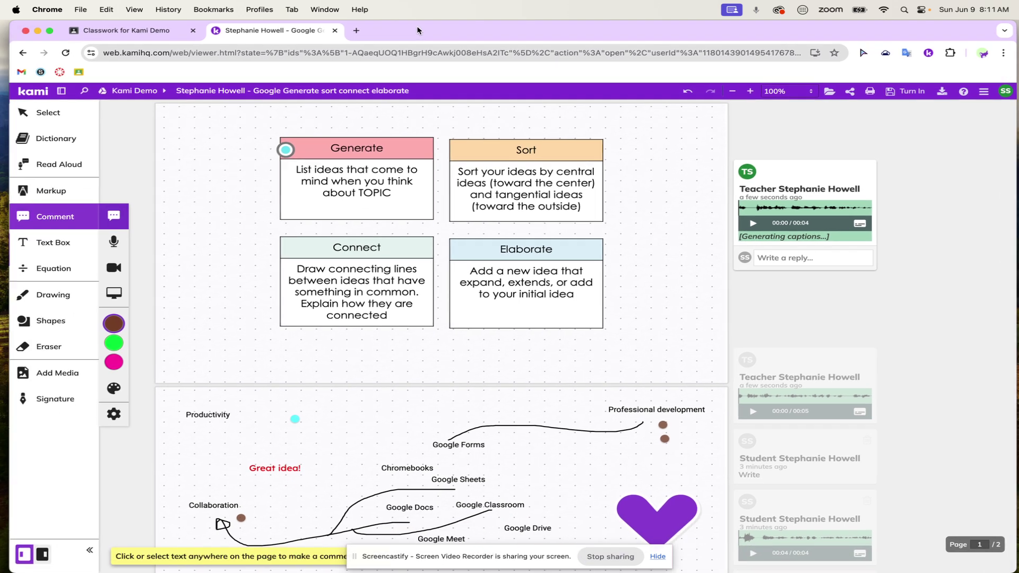
scroll(468, 404, down, 4)
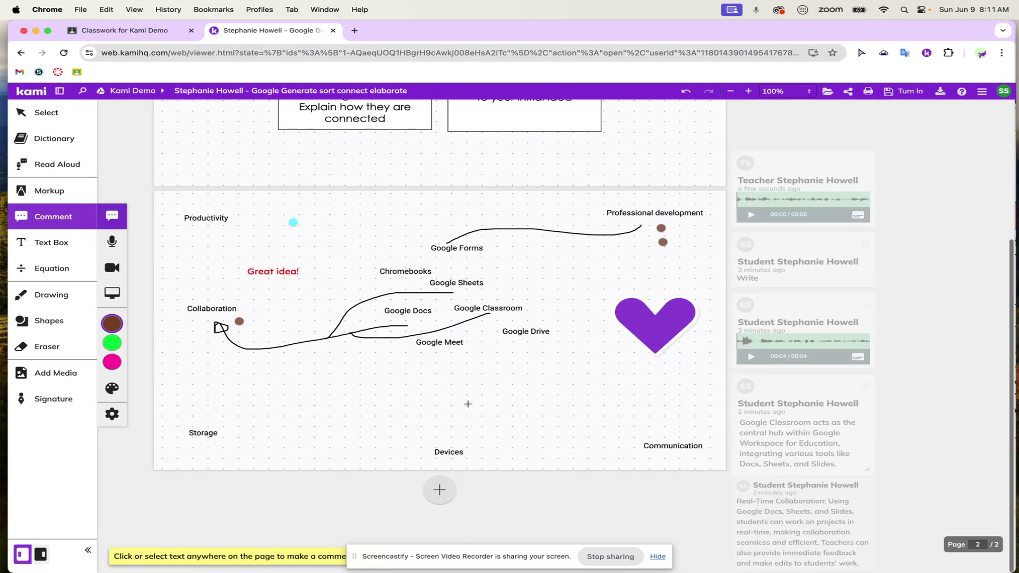
scroll(466, 403, up, 4)
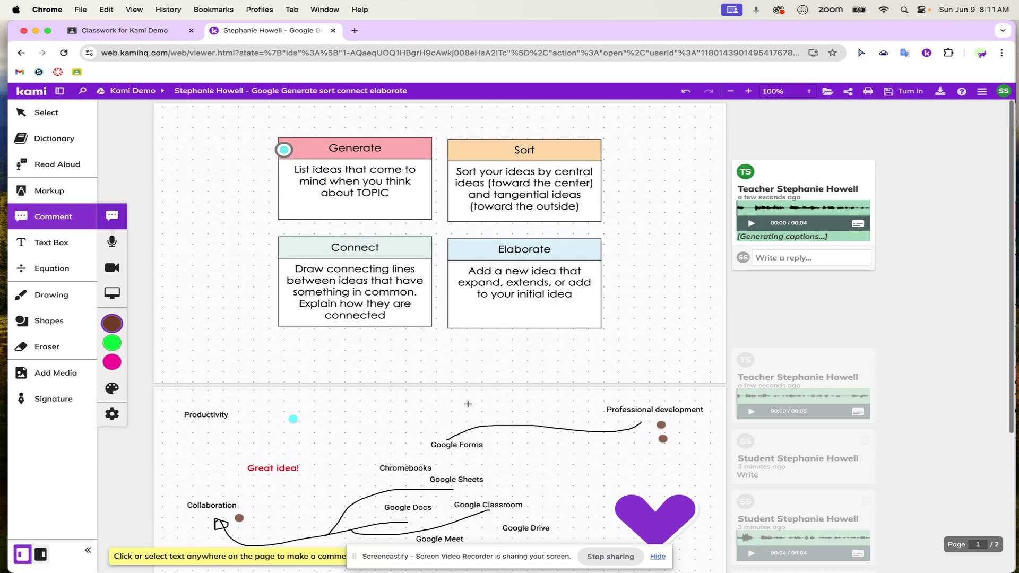
click(35, 32)
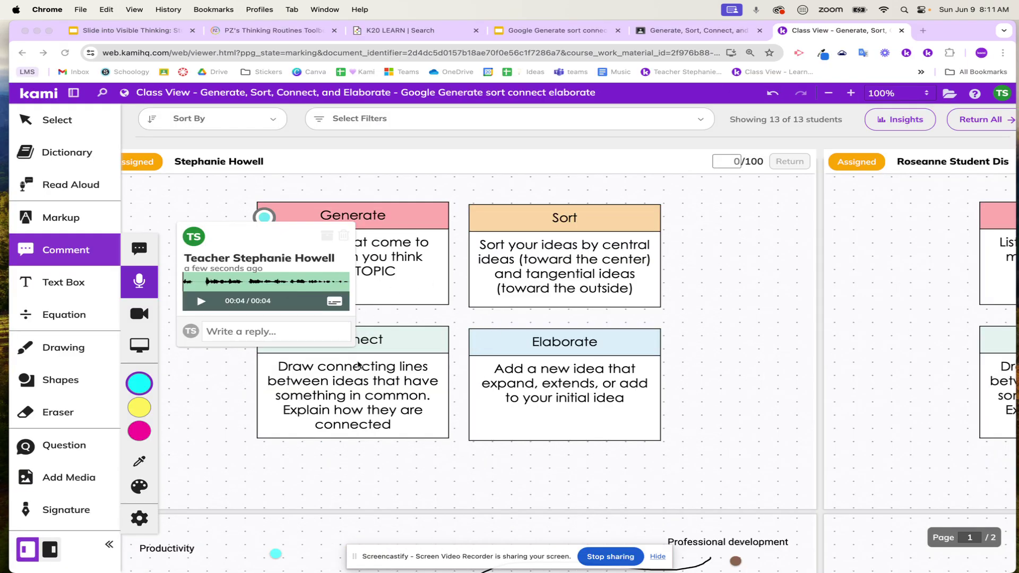
Reply 'Great work!!' in Collaboration's comment thread, then return to the Google Slides Class View slide
scroll(255, 414, down, 6)
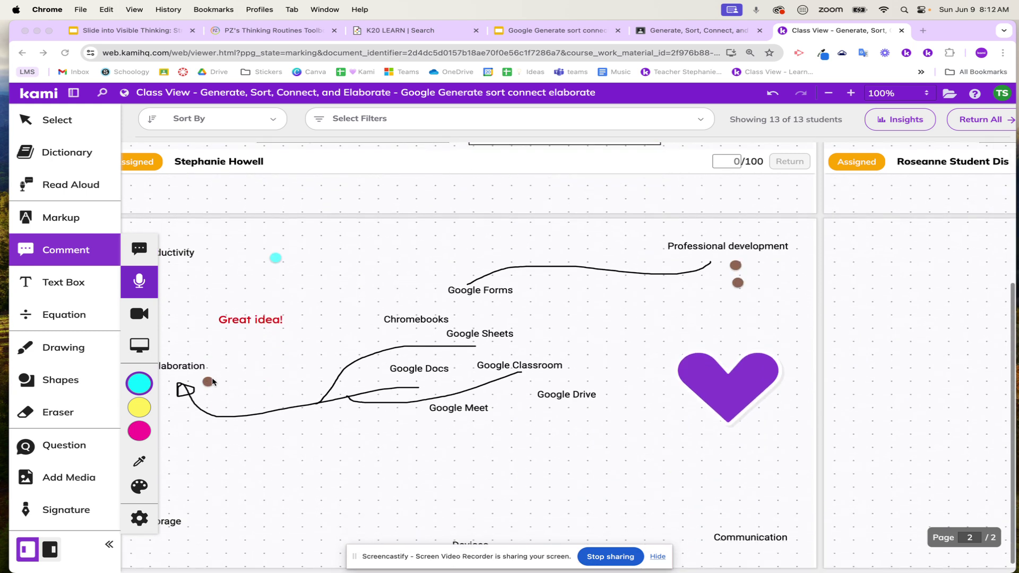
click(206, 384)
scroll(209, 477, down, 2)
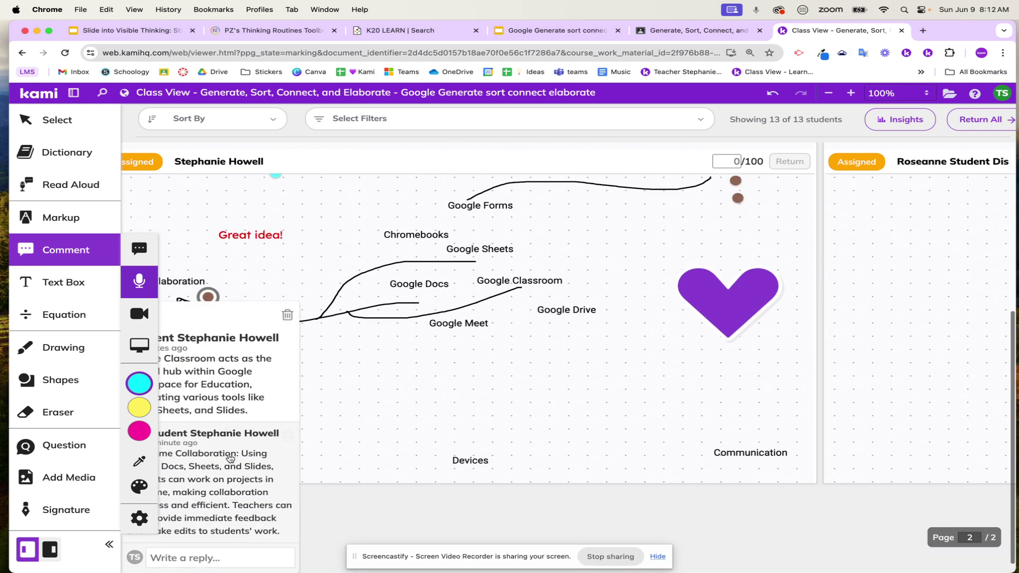
click(212, 562)
text(Great work!!)
key(Return)
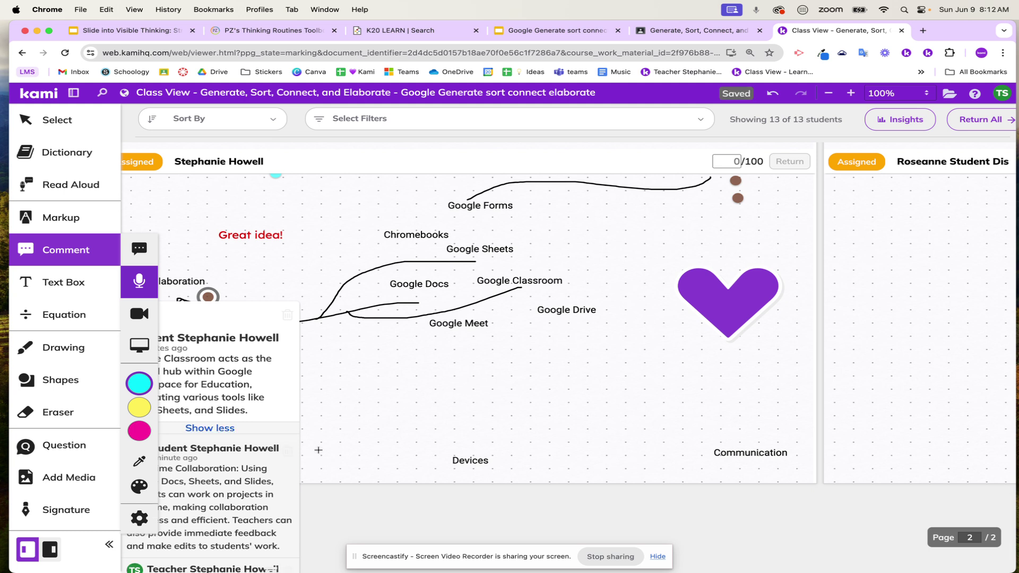
scroll(333, 347, up, 5)
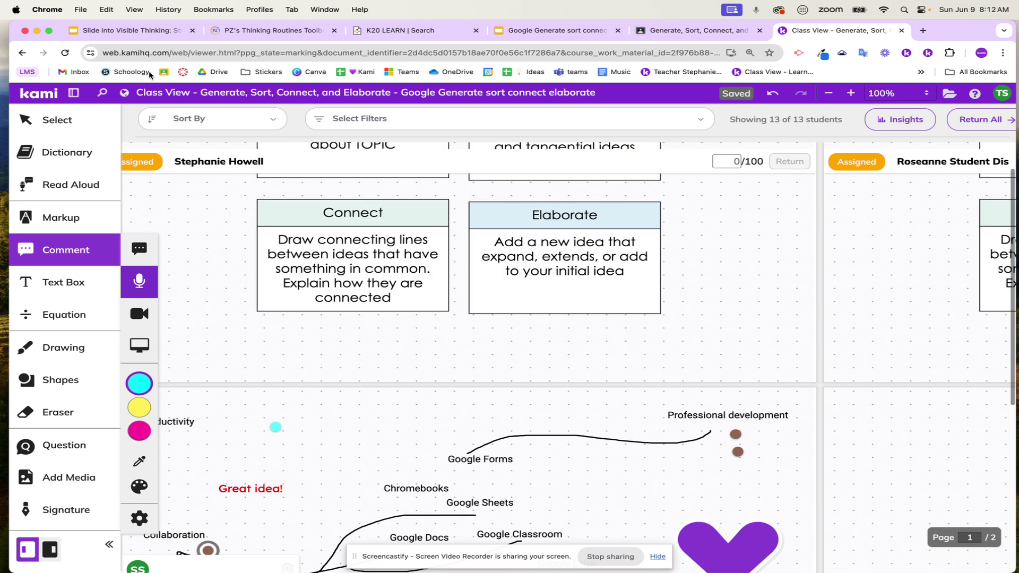
click(130, 30)
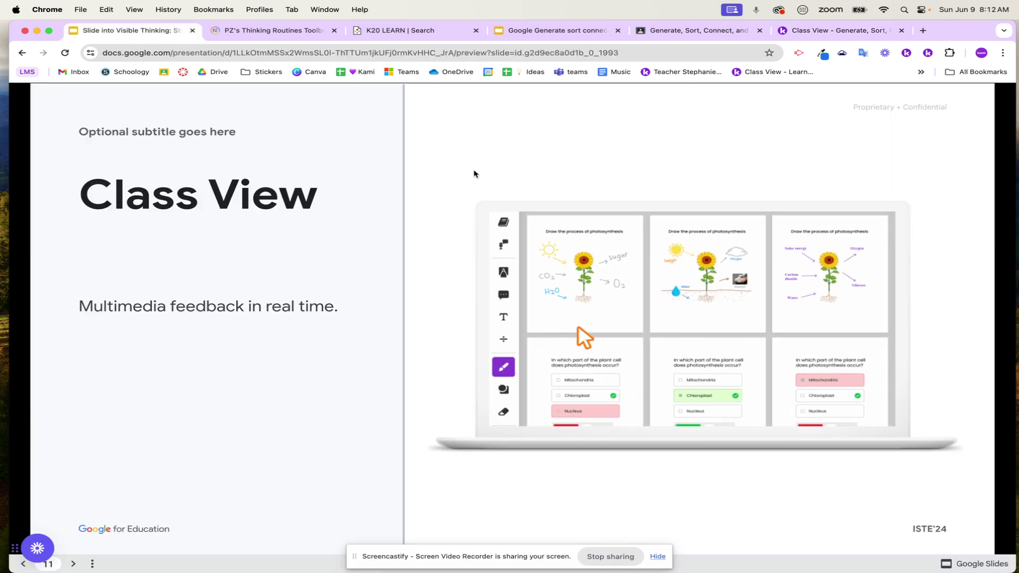